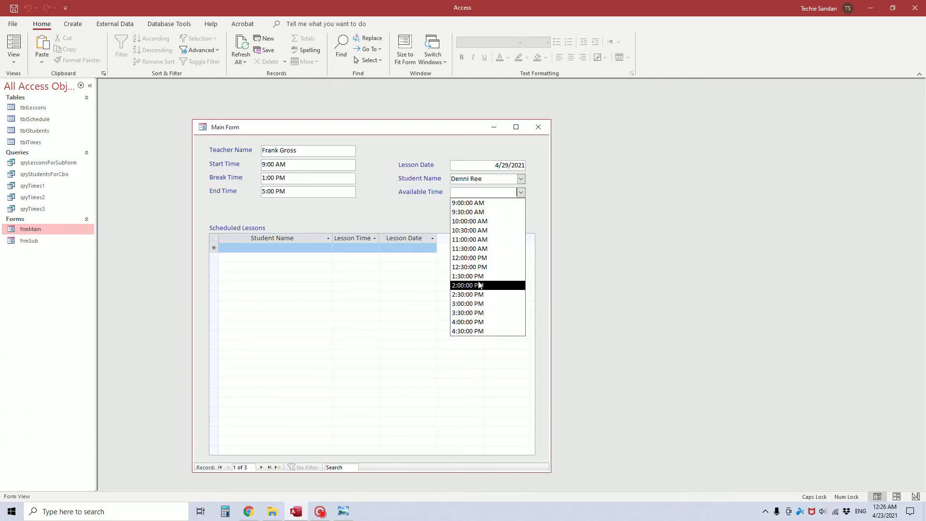
- Schedule the selected student's lesson at 11:00 AM on 4/29/2021
left_click(471, 239)
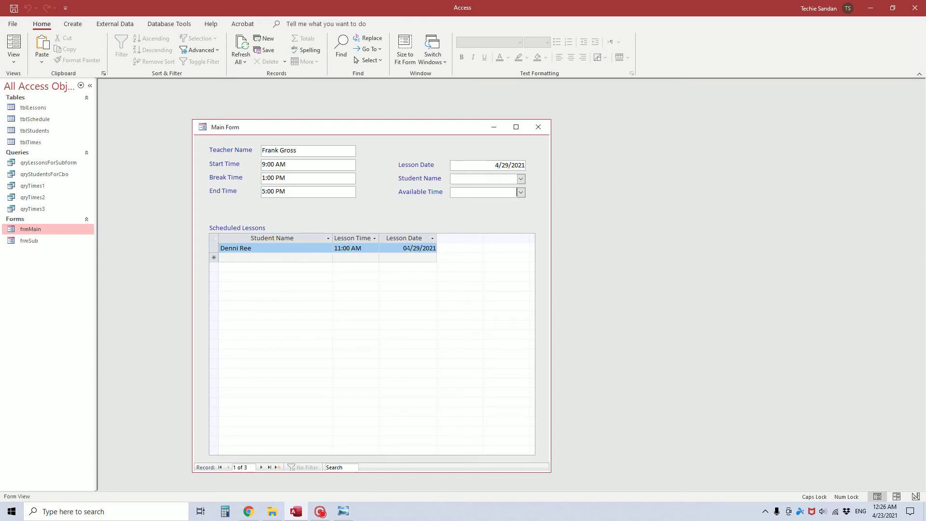
- Try to book the 2:00 PM slot with the student name left empty
left_click(521, 193)
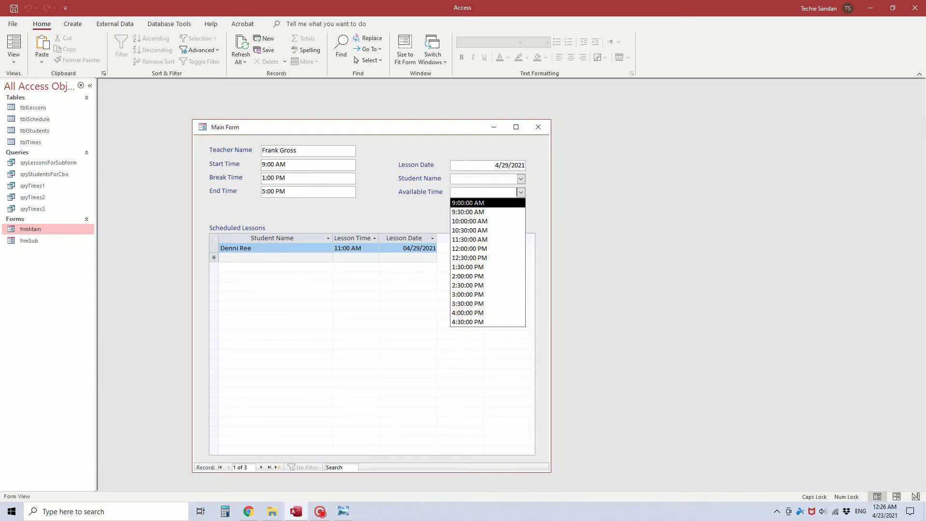
left_click(469, 275)
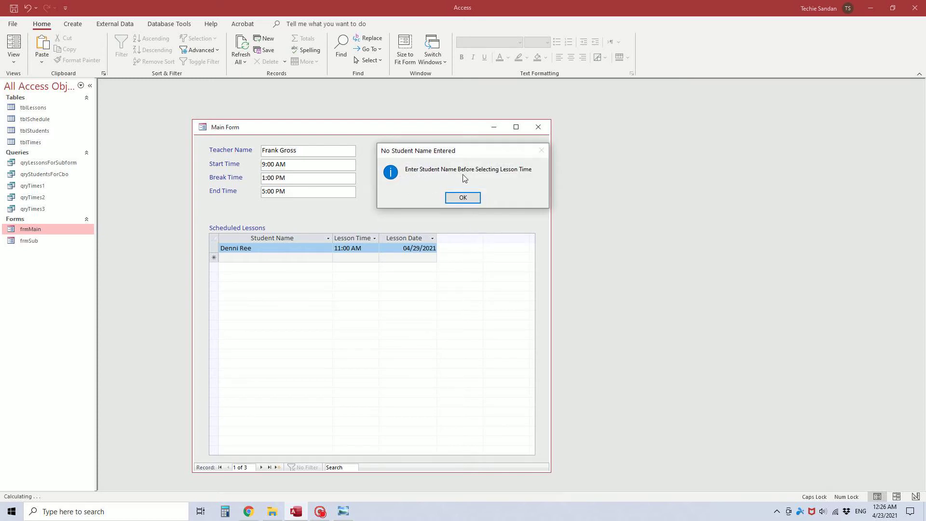
left_click(465, 197)
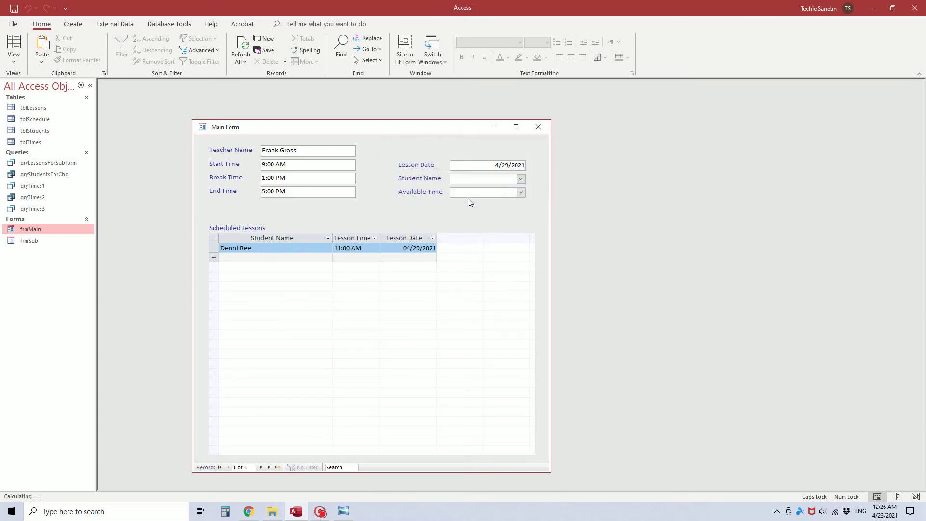
- Schedule the seventh listed student for 2:00 PM on 4/29/2021 and check the remaining available times
left_click(521, 179)
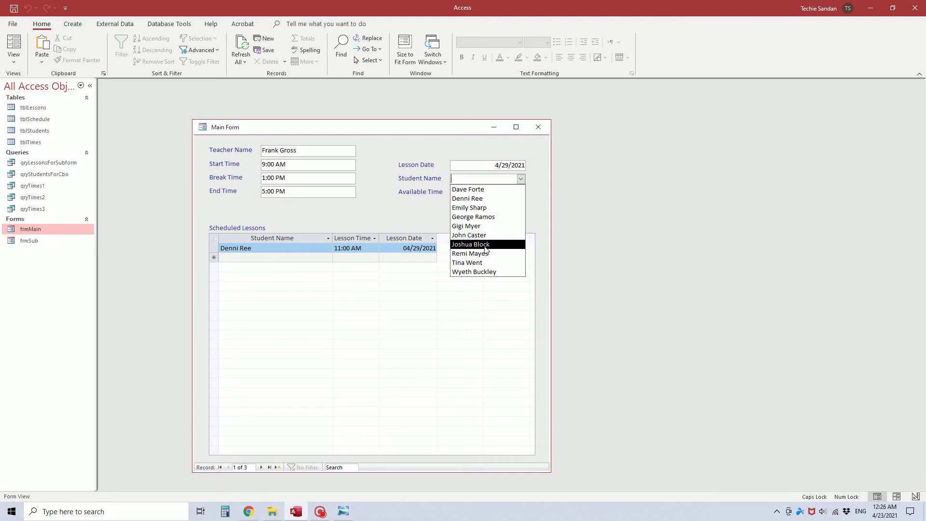
left_click(497, 243)
left_click(521, 192)
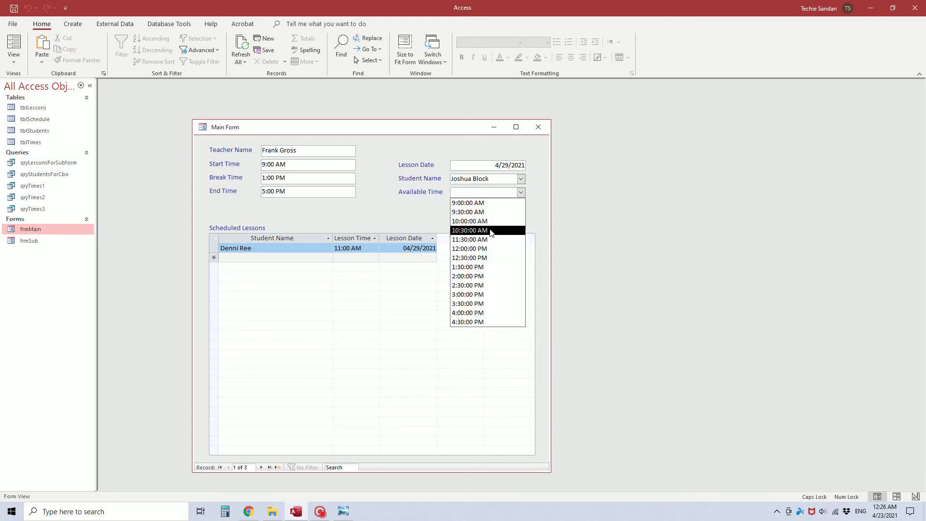
left_click(472, 277)
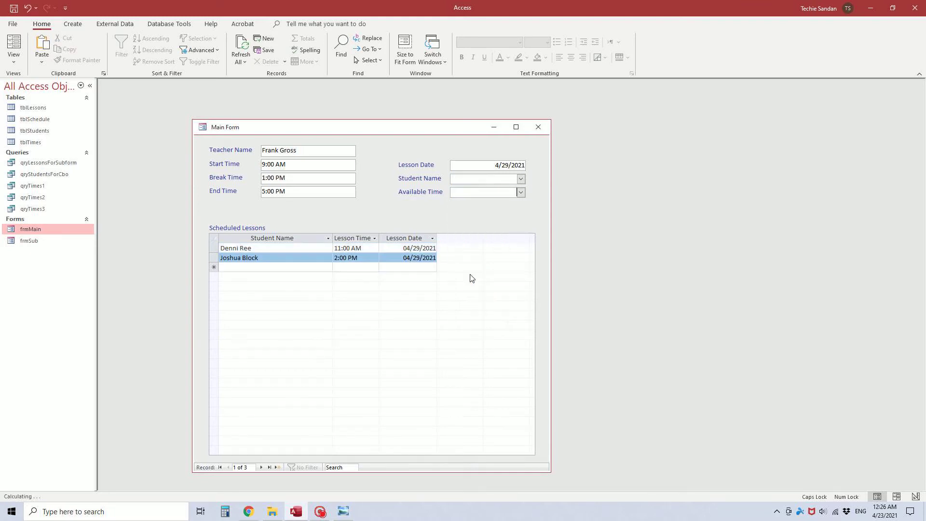
left_click(521, 193)
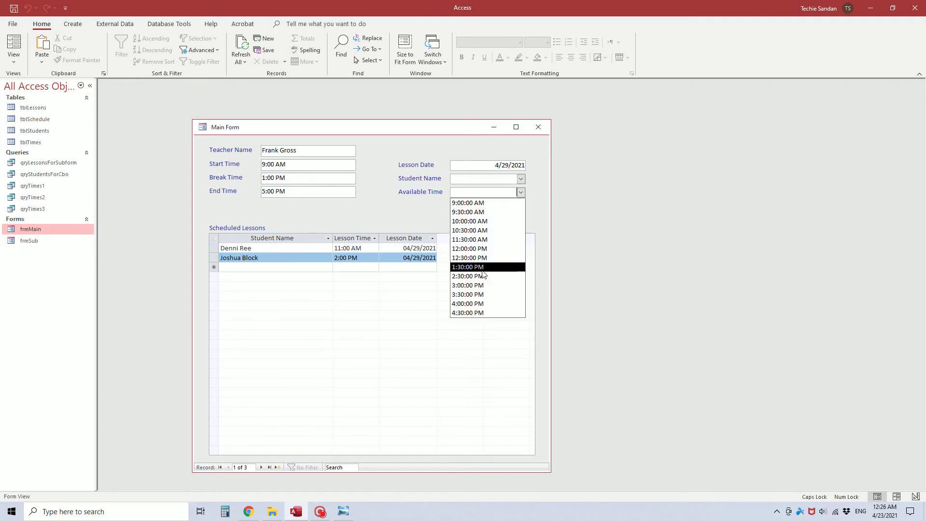
- Set the lesson date to the past date 4/4/2021
left_click(496, 165)
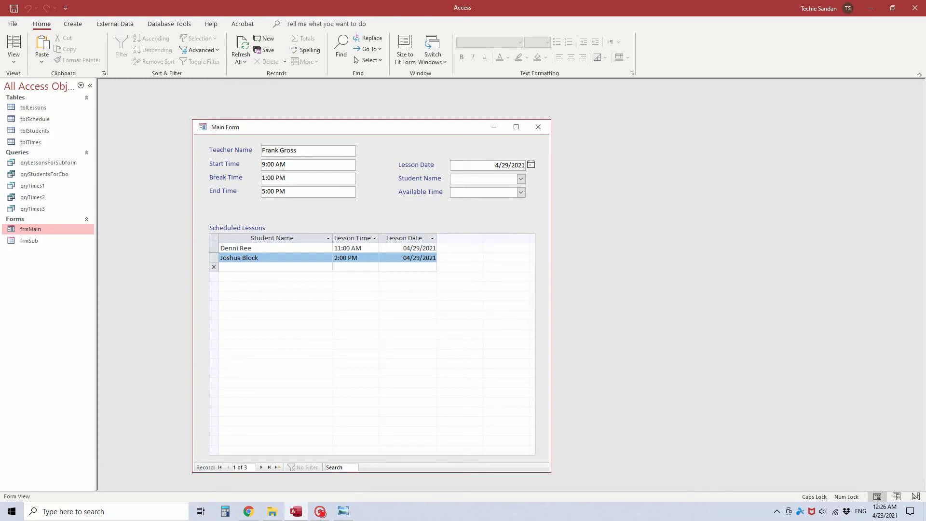
left_click(531, 165)
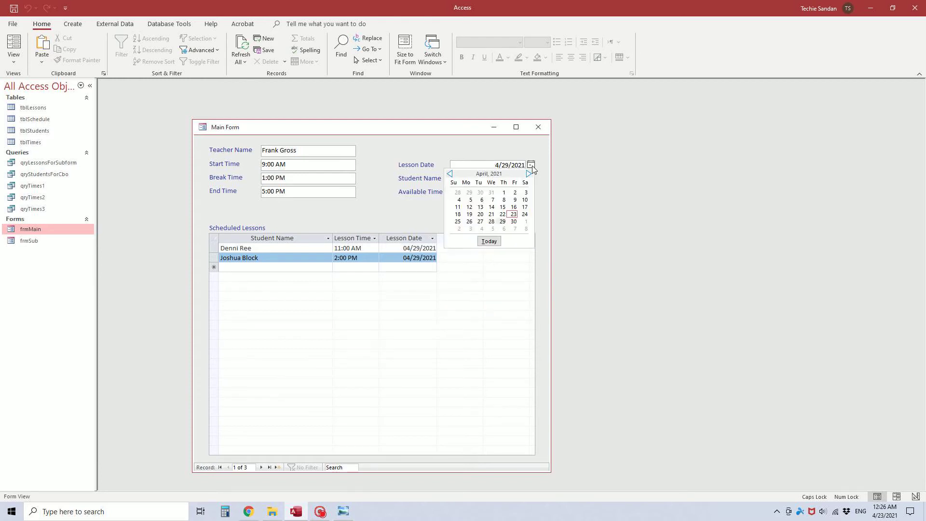
left_click(458, 200)
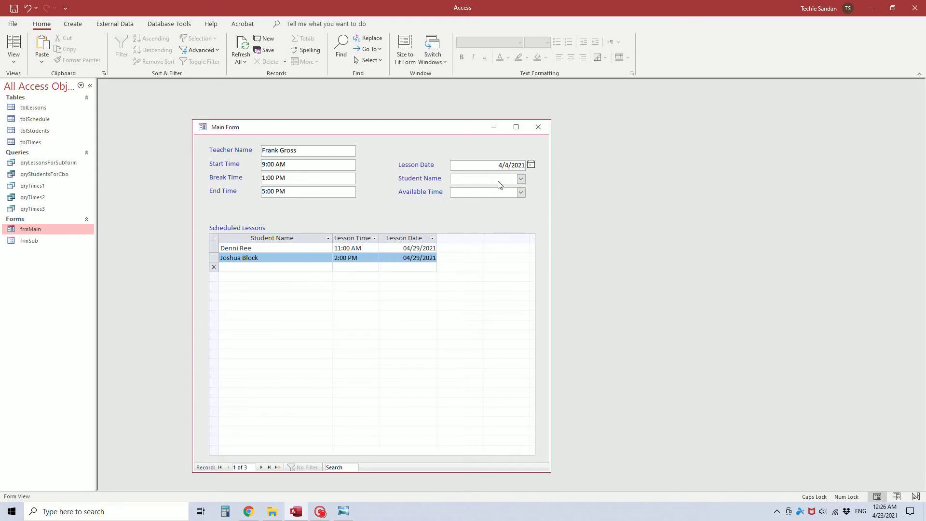
- Choose the third listed student and change the lesson date to today's date, 4/23/2021
left_click(520, 179)
left_click(473, 209)
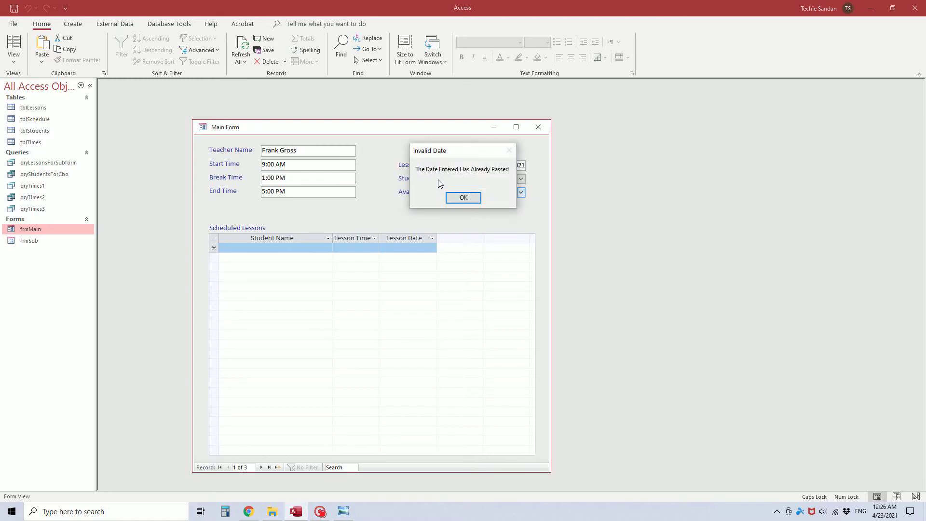
left_click(462, 197)
left_click(532, 165)
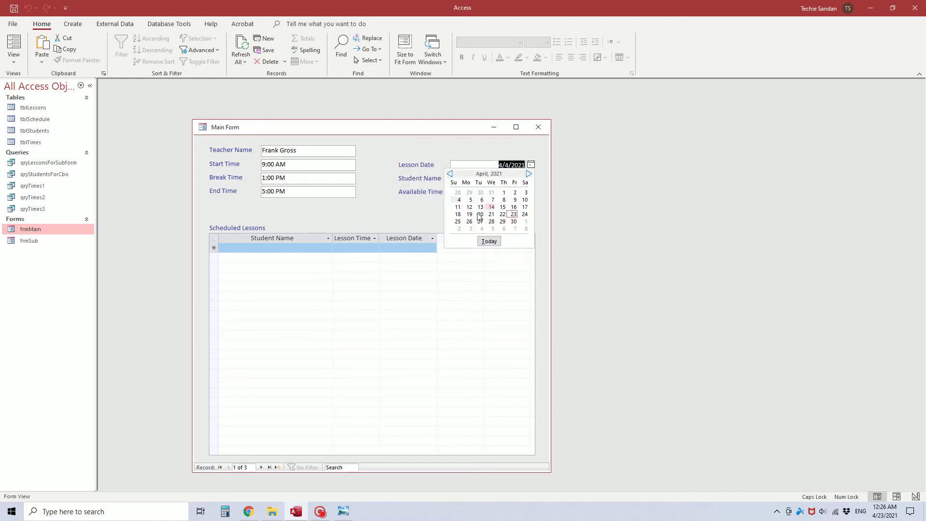
left_click(488, 243)
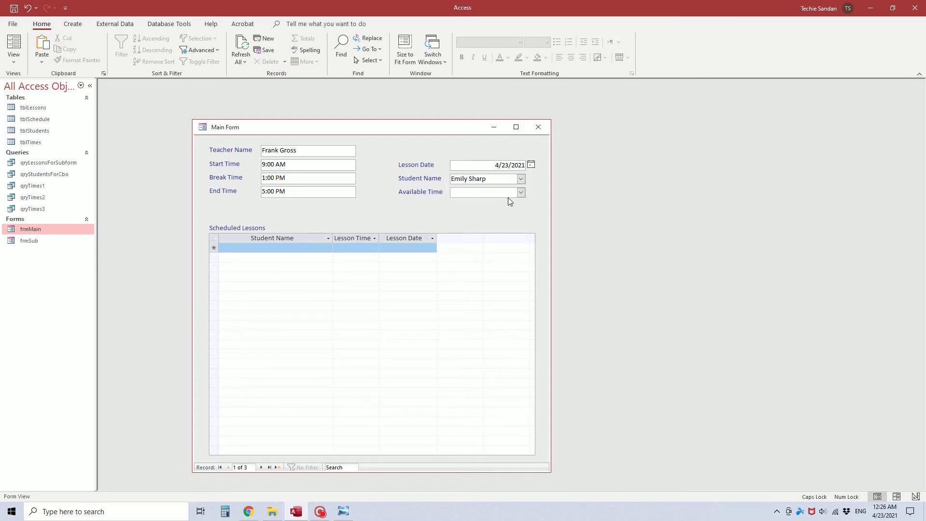
- Set the teacher's start time to 12:00 AM and compare the available times offered before and after the change
left_click(521, 192)
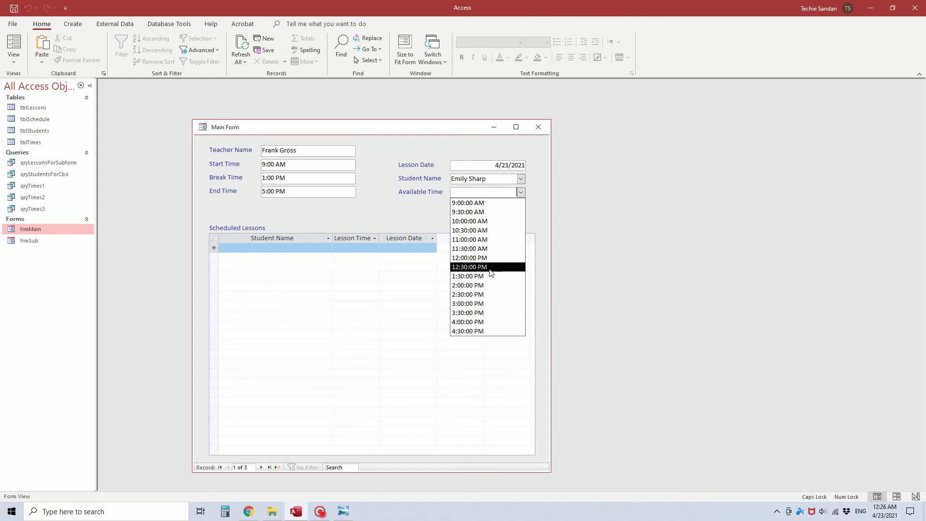
left_click(433, 221)
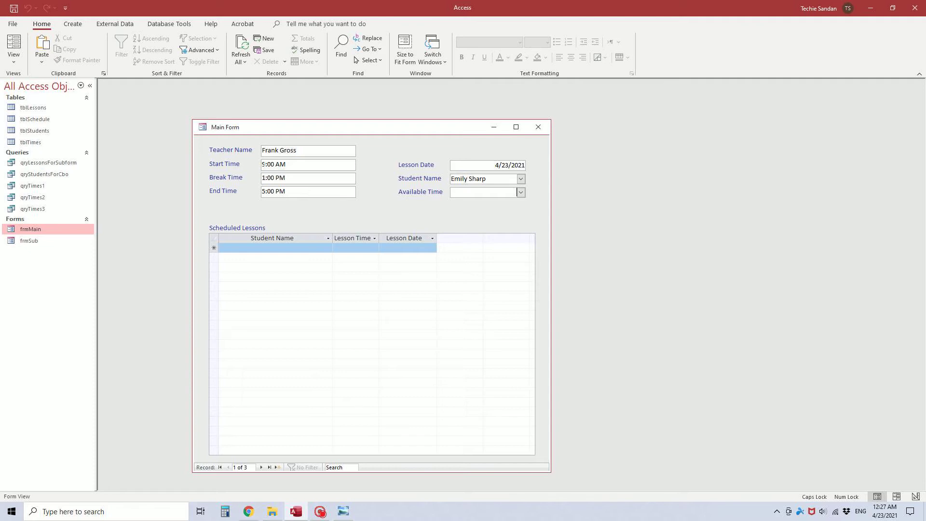
key("Tab")
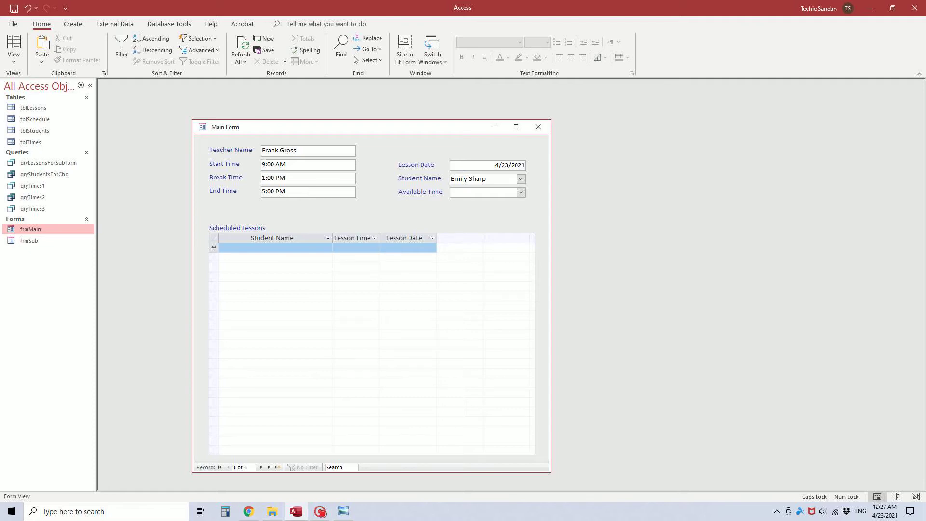
key("shift+Right")
type("12")
key("Tab")
left_click(520, 193)
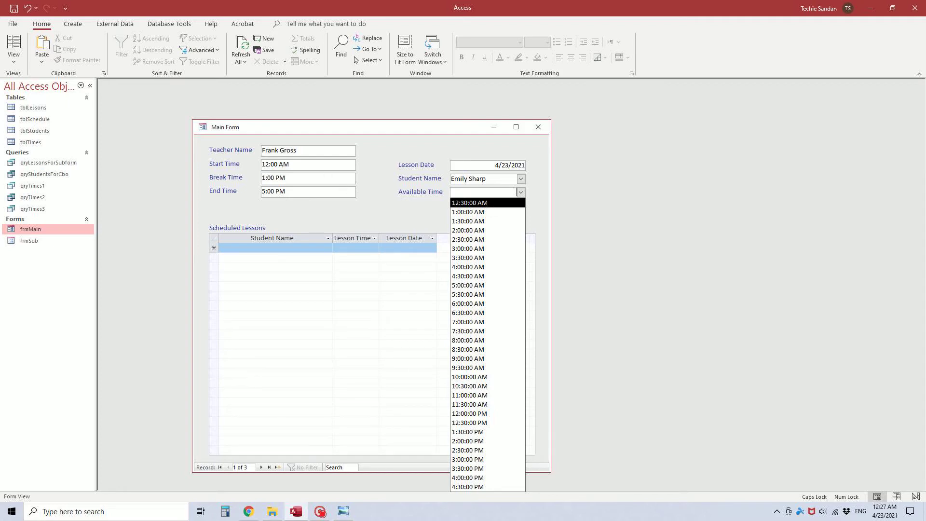
- Set the start time back to 9:00 AM and schedule the selected student at 11:30 AM
left_click(263, 164)
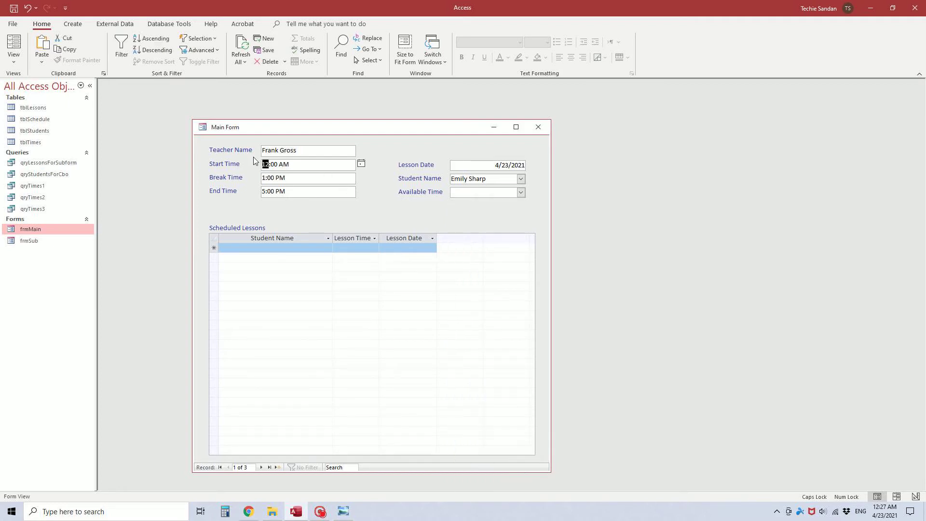
type("9")
left_click(521, 192)
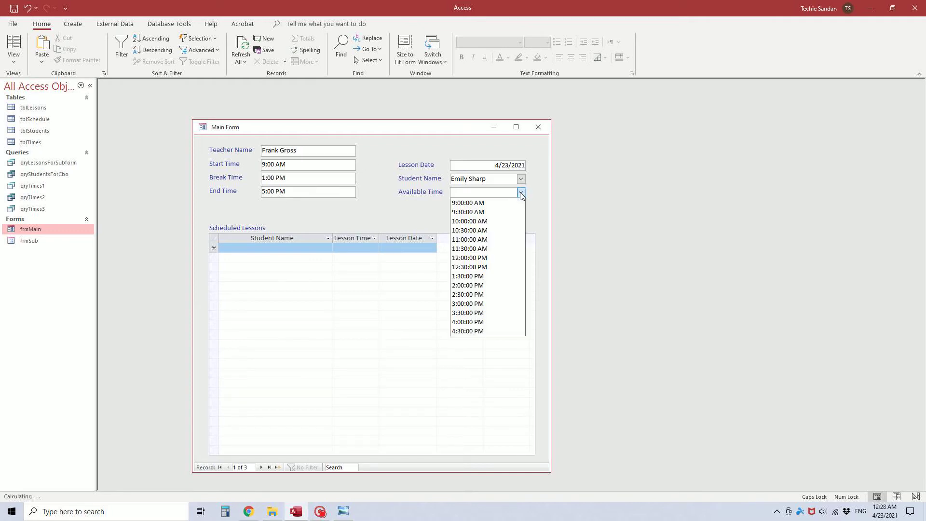
left_click(470, 248)
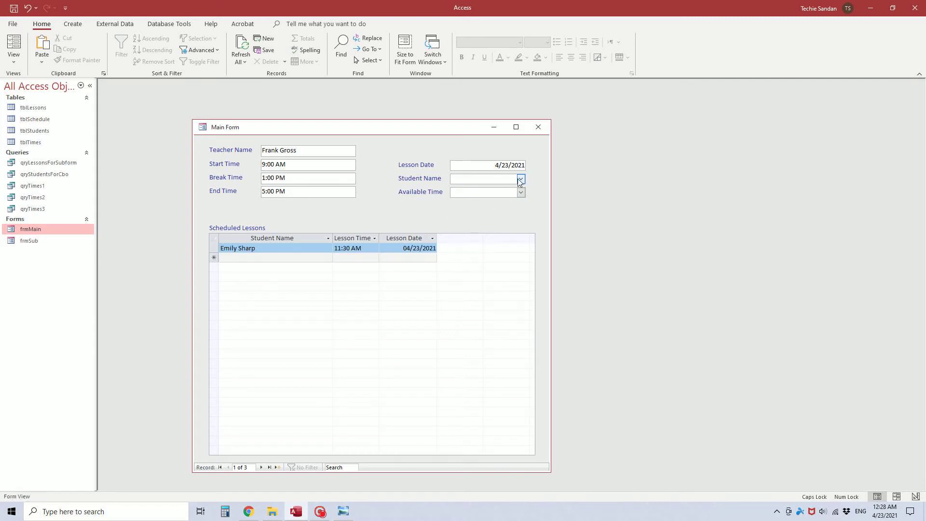
- Schedule the ninth listed student for a 4:30 PM lesson on 4/23/2021
left_click(521, 179)
left_click(470, 263)
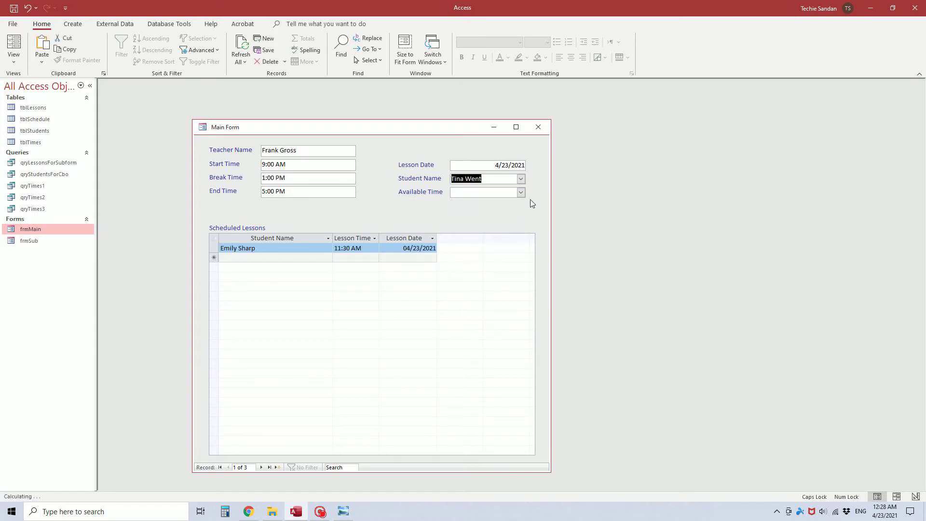
left_click(520, 192)
left_click(481, 322)
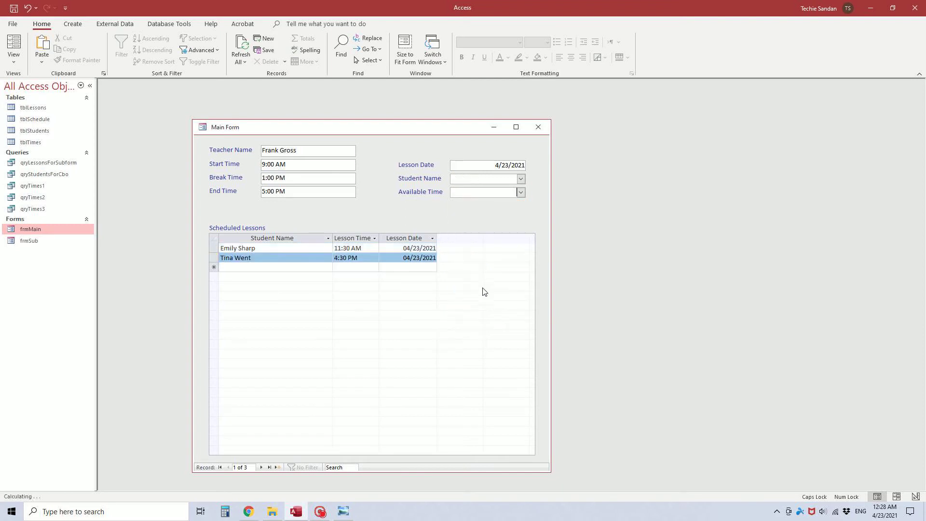
- Schedule the first listed student for a 10:00 AM lesson on 4/23/2021
left_click(520, 178)
left_click(491, 192)
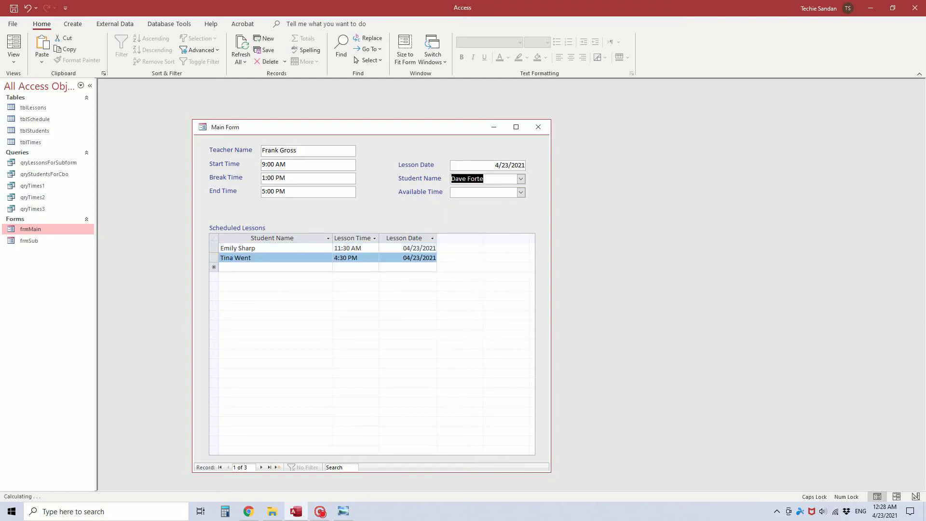
left_click(521, 192)
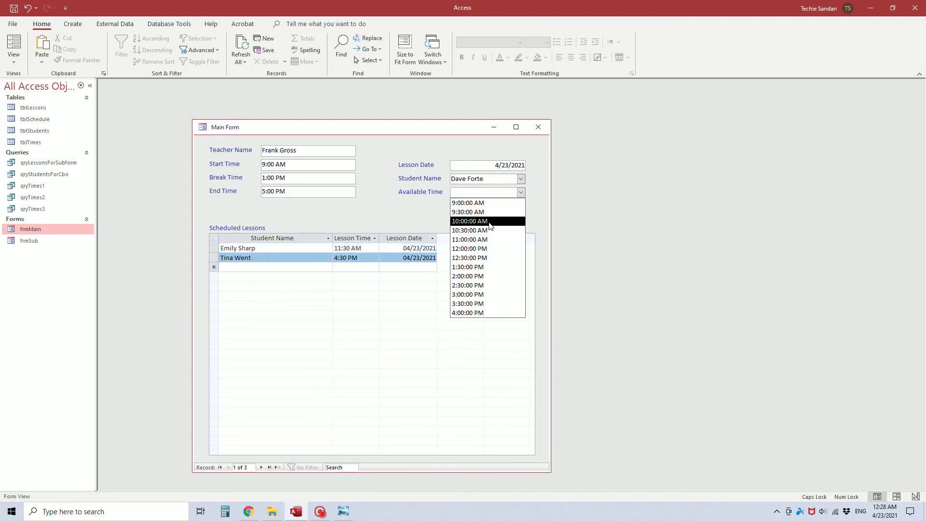
left_click(507, 221)
- Review the remaining available times and reselect today's date, 4/23/2021, as the lesson date
left_click(520, 193)
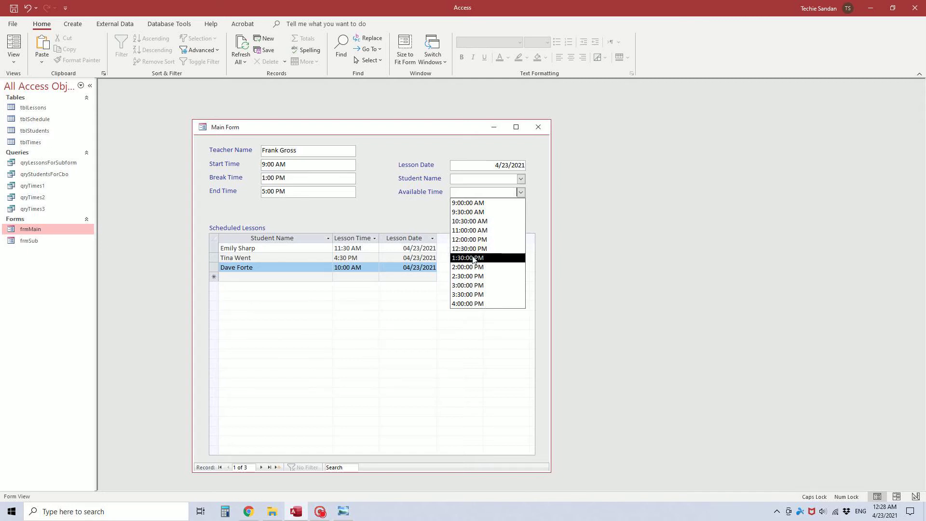
left_click(486, 171)
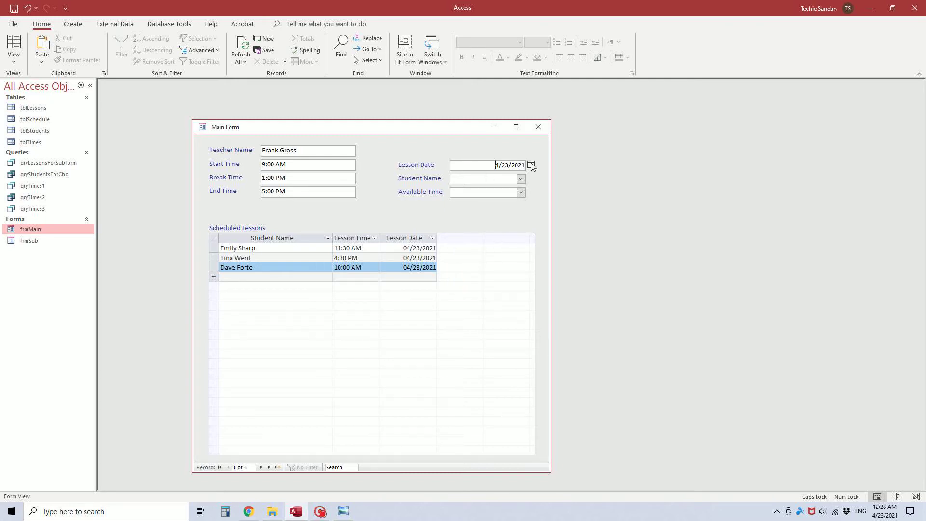
left_click(521, 193)
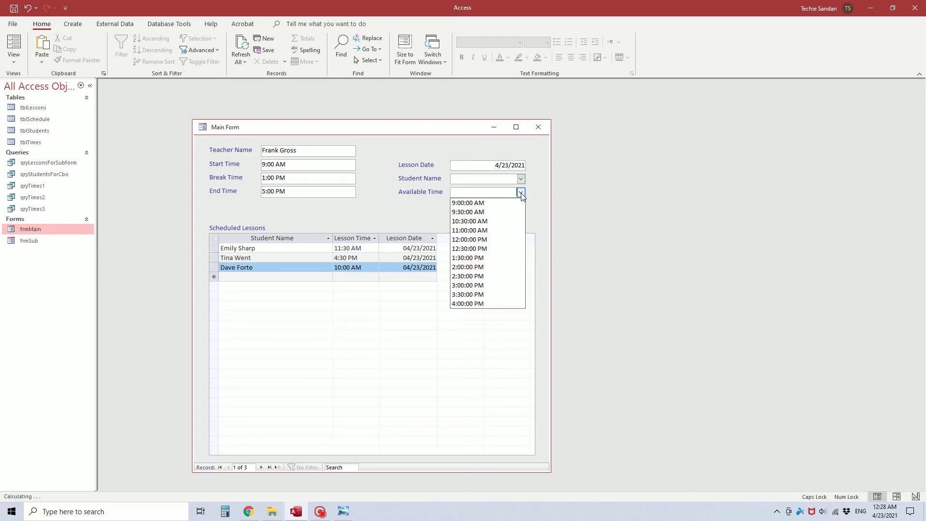
key("Escape")
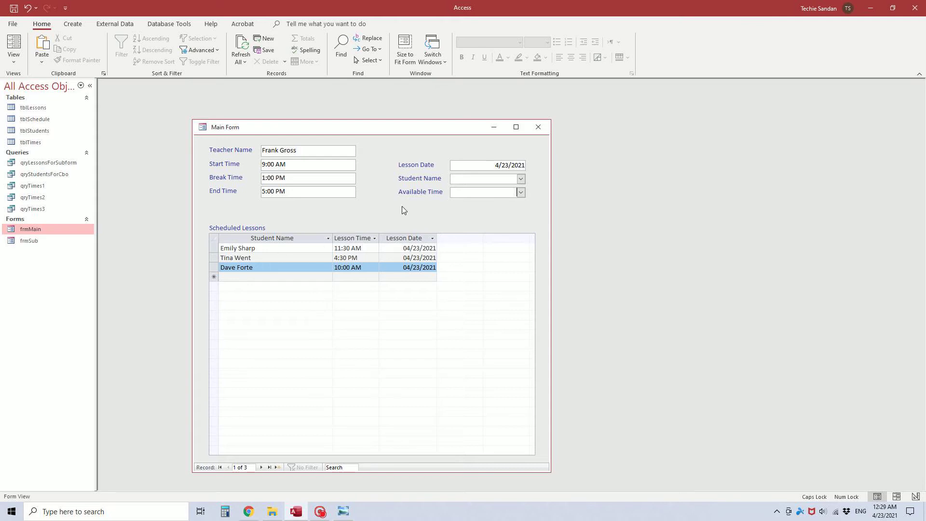
left_click(531, 167)
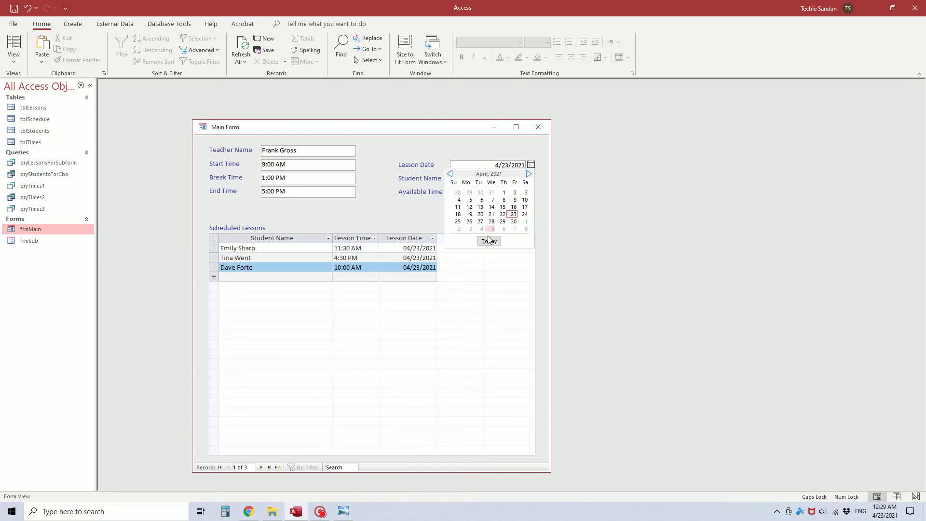
left_click(489, 241)
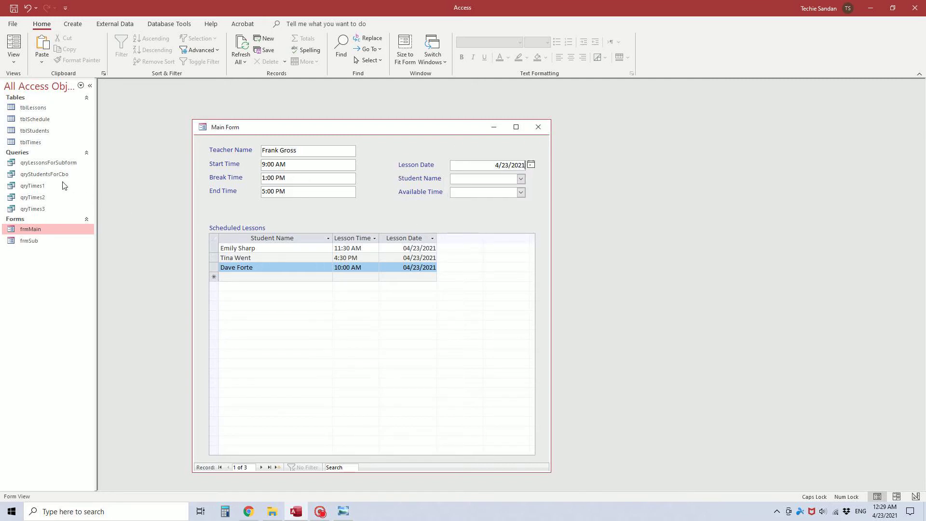
- Open the tblTimes table, examine the lesson times it stores, and close it
left_click(37, 143)
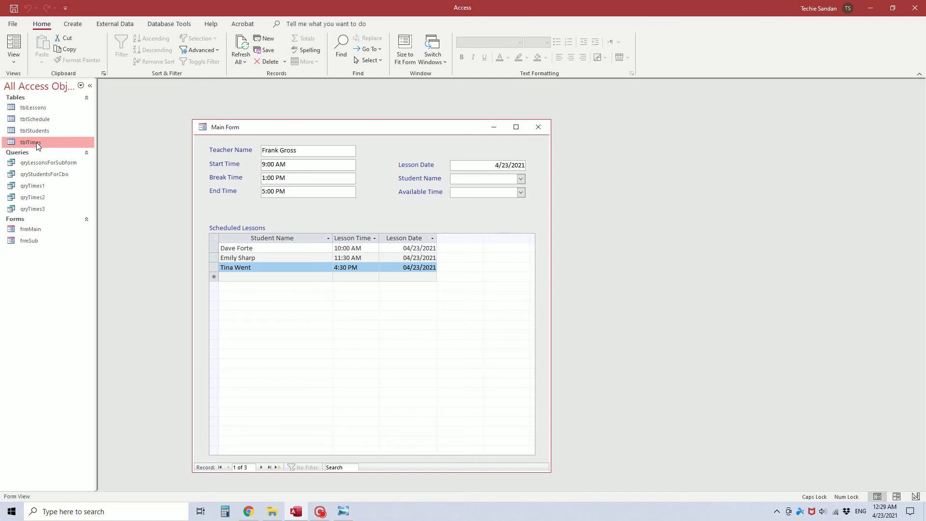
double_click(32, 143)
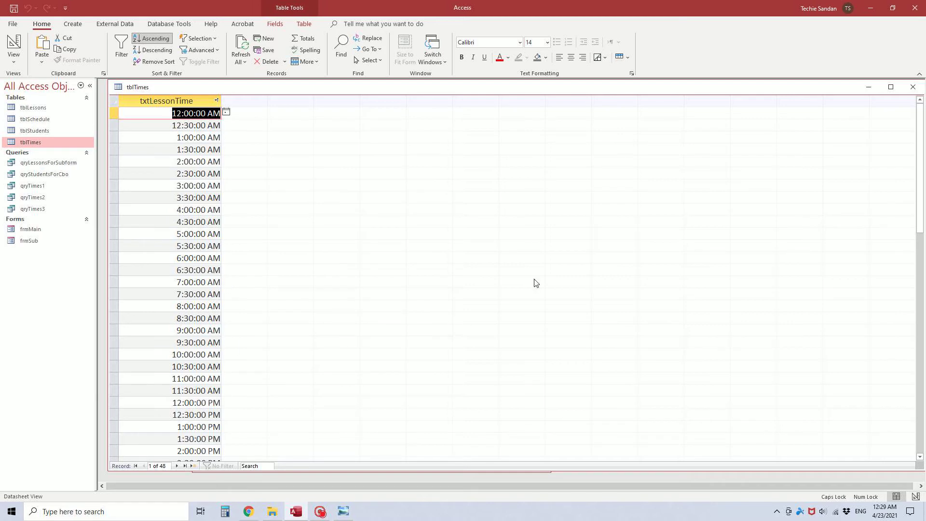
left_click_drag(918, 136, 896, 102)
left_click(913, 87)
- Open the qryTimes1 query, look over the lesson times it returns, and switch it to Design view
double_click(39, 187)
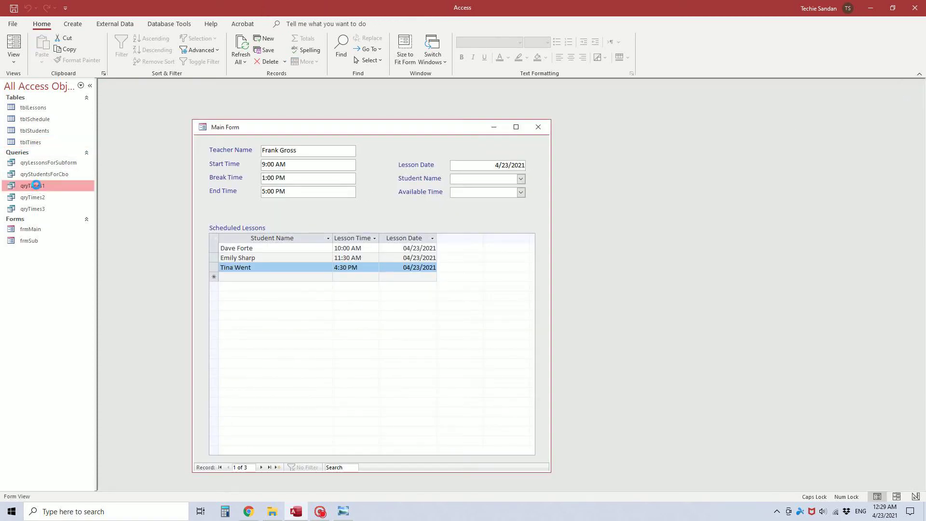
right_click(337, 100)
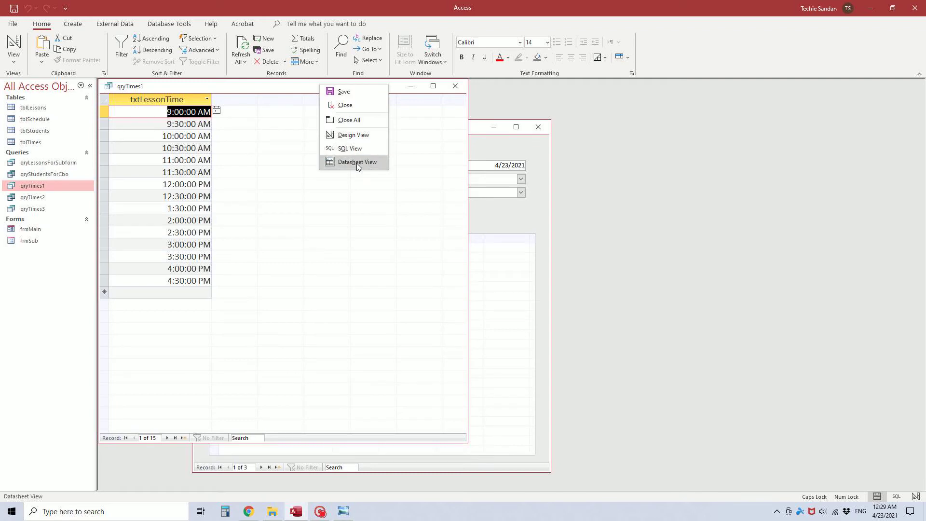
left_click(357, 163)
right_click(337, 90)
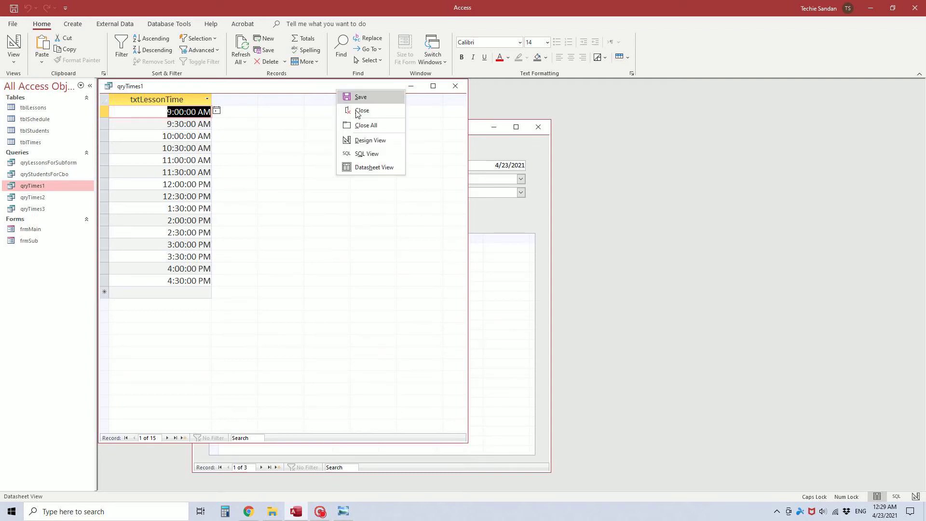
left_click(370, 140)
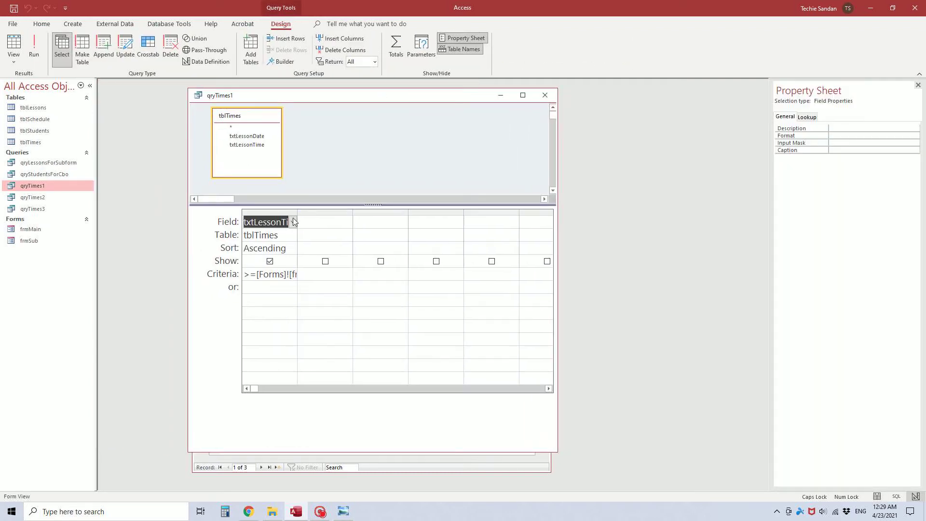
- Widen the txtLessonTime column in qryTimes1 and examine its full criteria in the Zoom box without changing them
left_click_drag(297, 211, 458, 211)
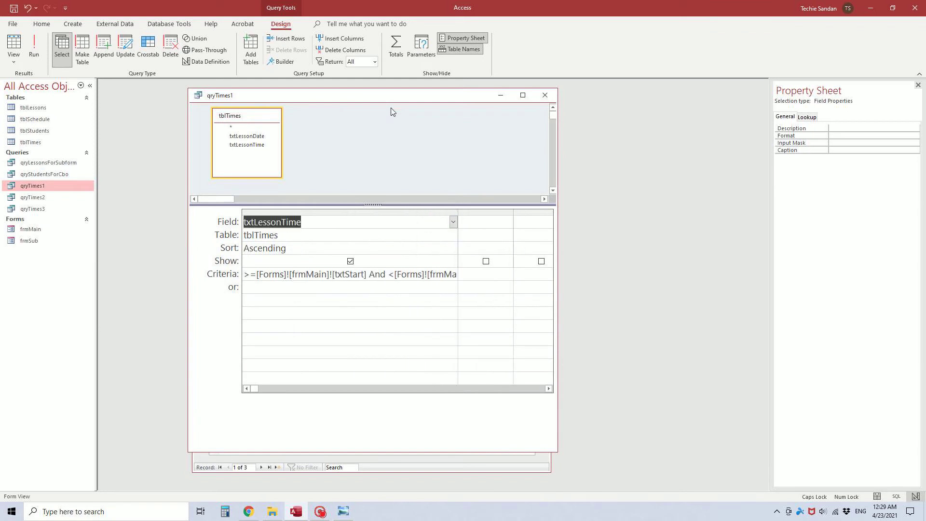
right_click(374, 276)
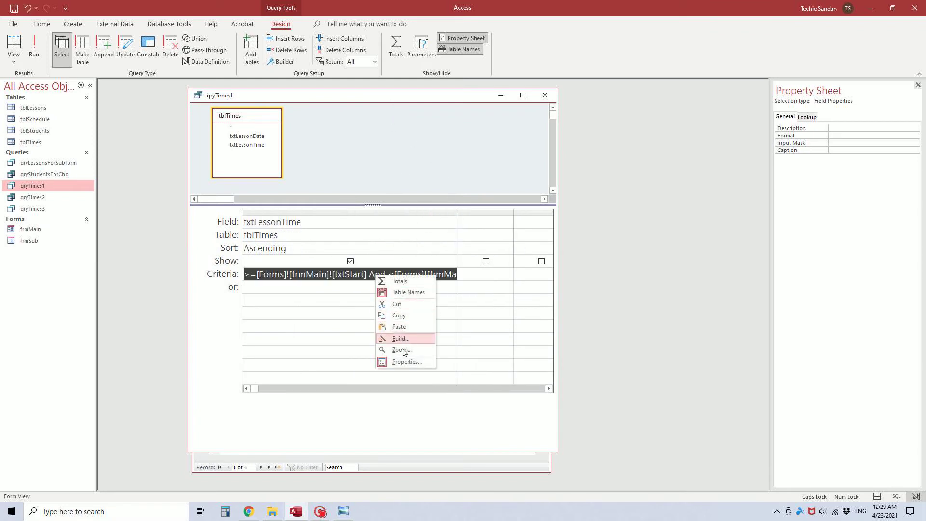
left_click(381, 352)
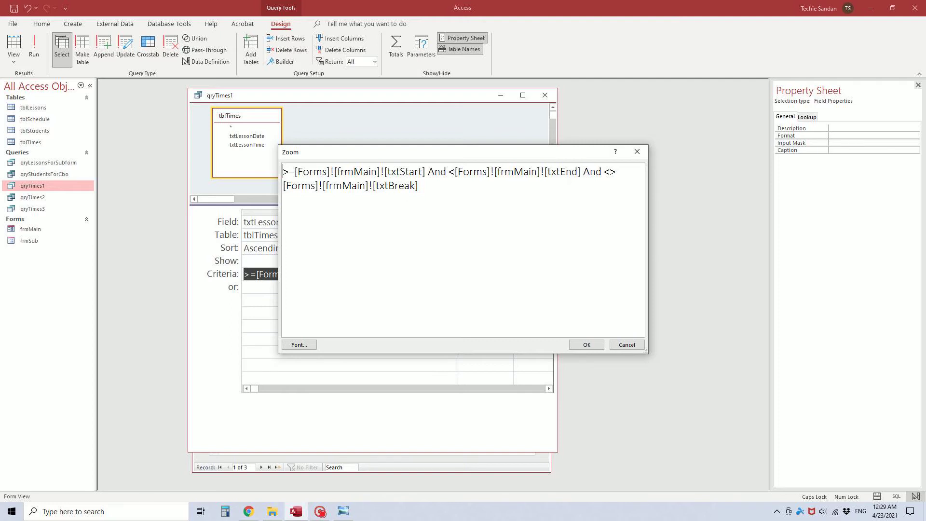
left_click(626, 345)
- Compare the qryTimes1 criteria with the start, break and end times in Main Form, and close the query without saving
left_click_drag(353, 99, 541, 106)
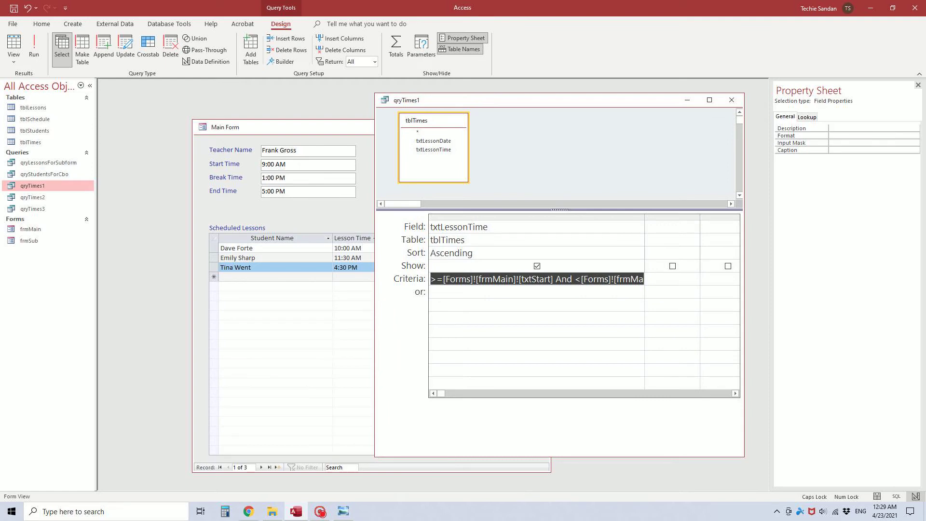
key("ctrl+F6")
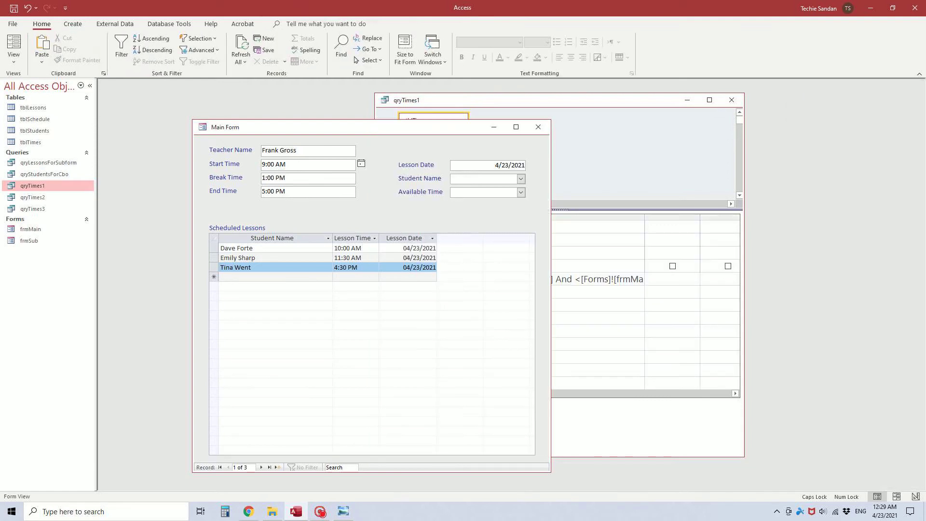
left_click(286, 178)
key("Tab")
left_click(570, 101)
left_click(732, 100)
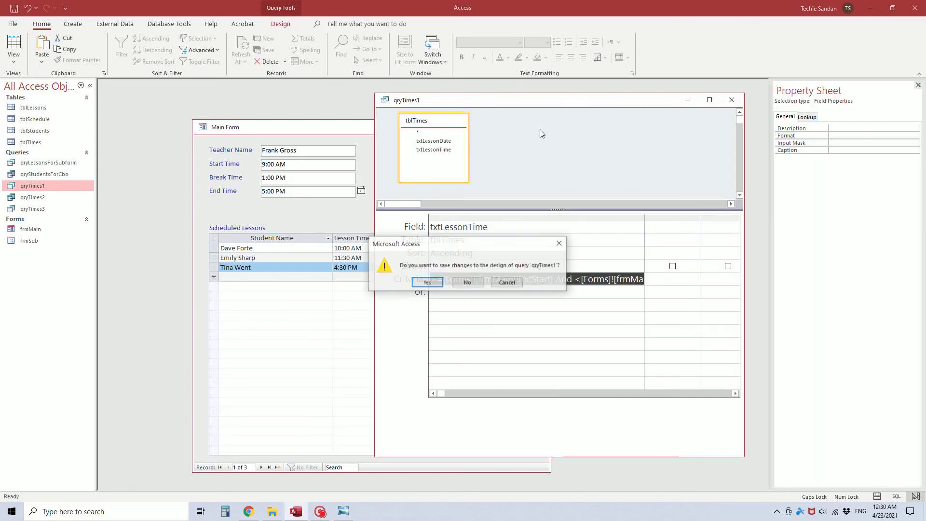
left_click(468, 282)
- Run qryTimes1 again beside Main Form, examine the lesson times against the teacher's hours, and close it
double_click(49, 186)
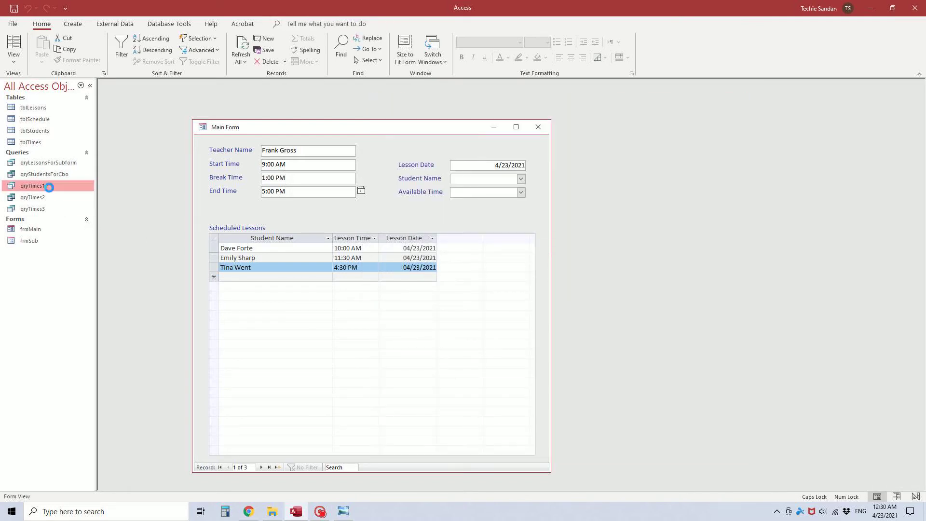
left_click_drag(273, 90, 536, 112)
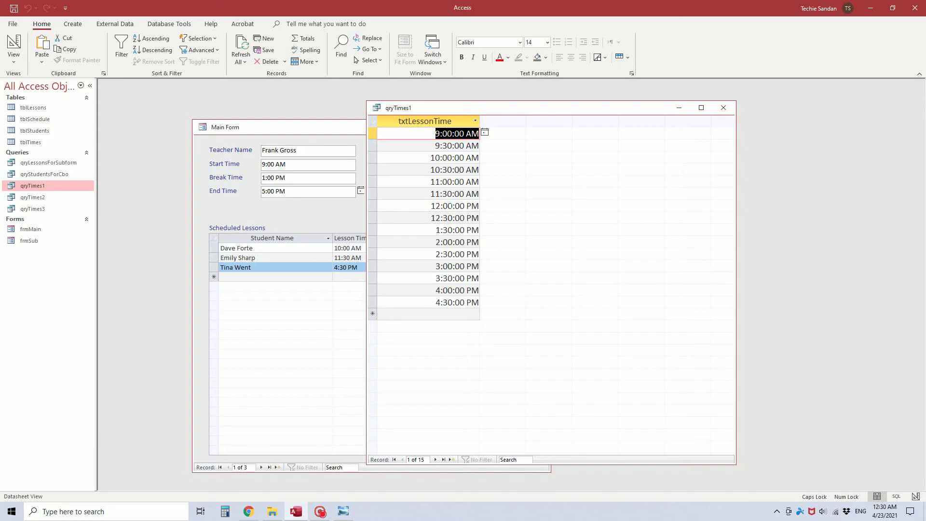
left_click(723, 108)
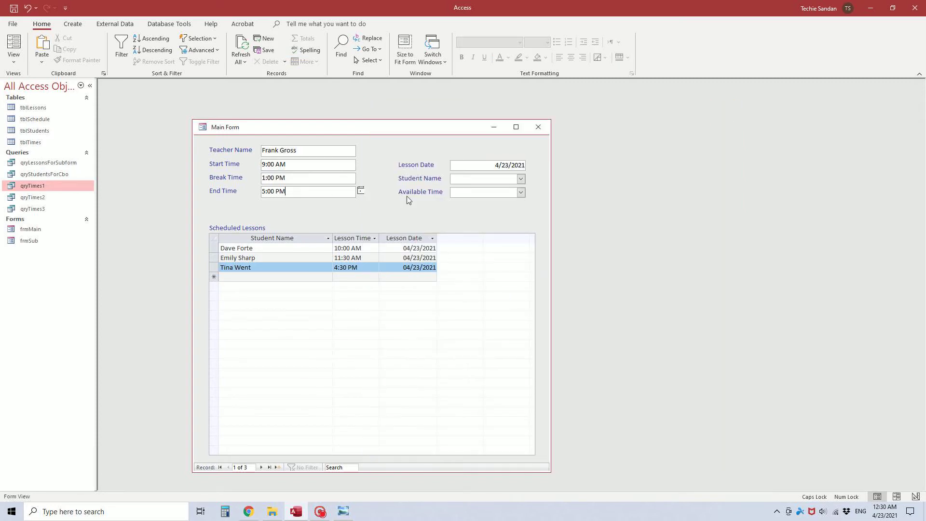
- Open the qryTimes2 query beside Main Form, look over its booked lessons, and switch it to Design view
double_click(34, 198)
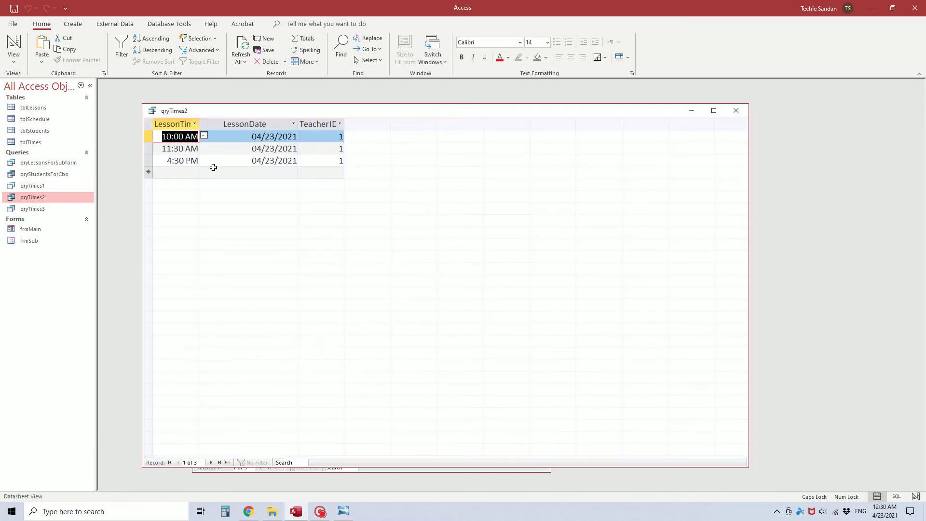
left_click_drag(271, 110, 560, 124)
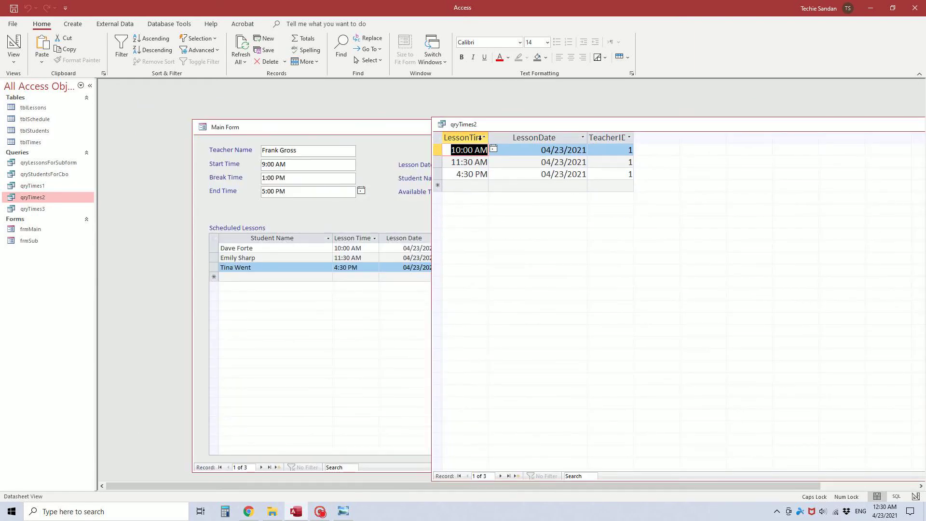
right_click(515, 122)
left_click(533, 172)
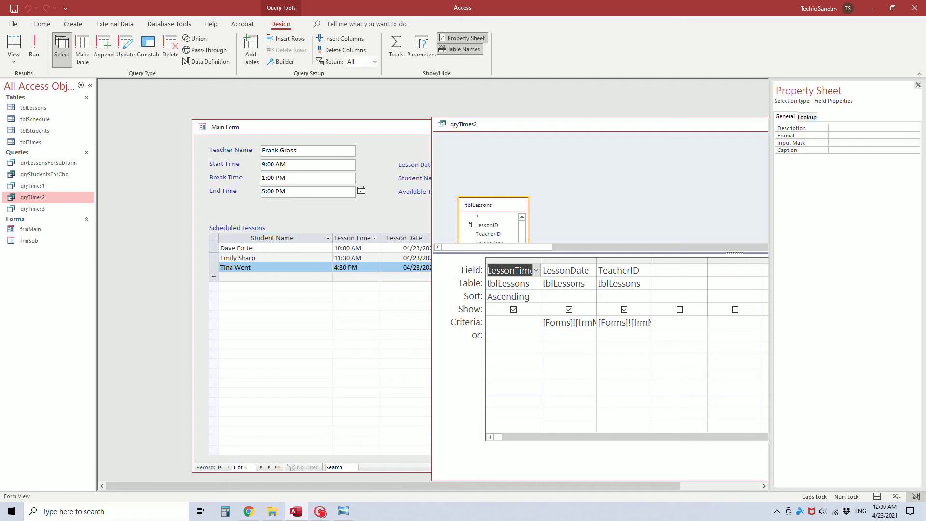
- Bring the tblLessons field list into view and widen the LessonDate and TeacherID columns to examine their criteria
left_click_drag(481, 205, 481, 172)
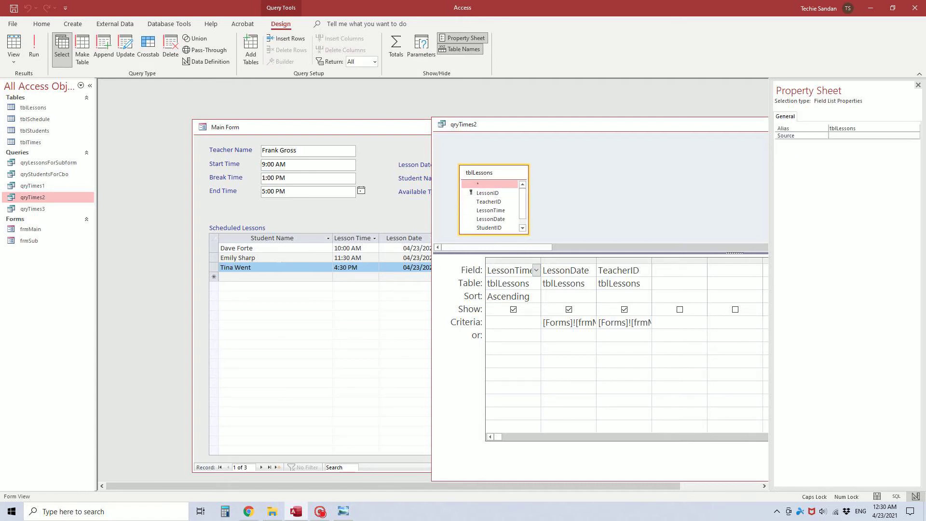
left_click_drag(596, 260, 705, 261)
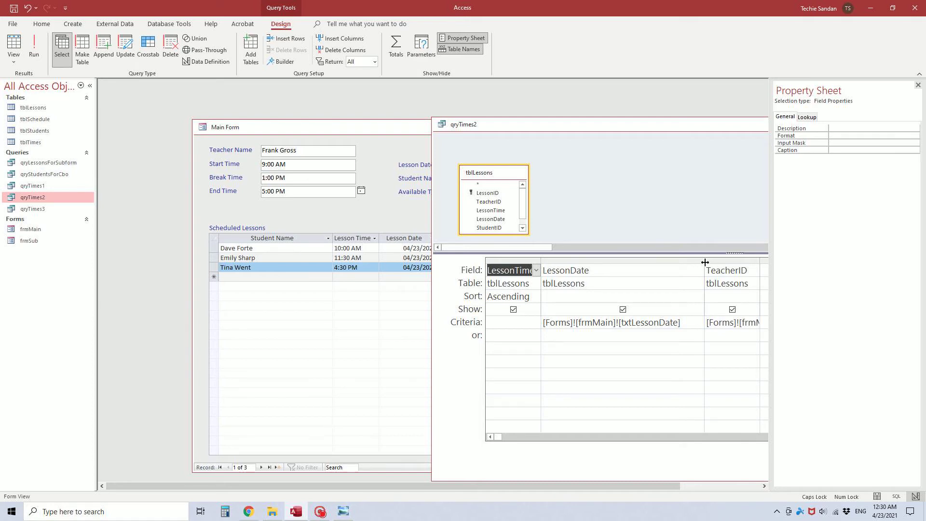
left_click_drag(705, 261, 626, 261)
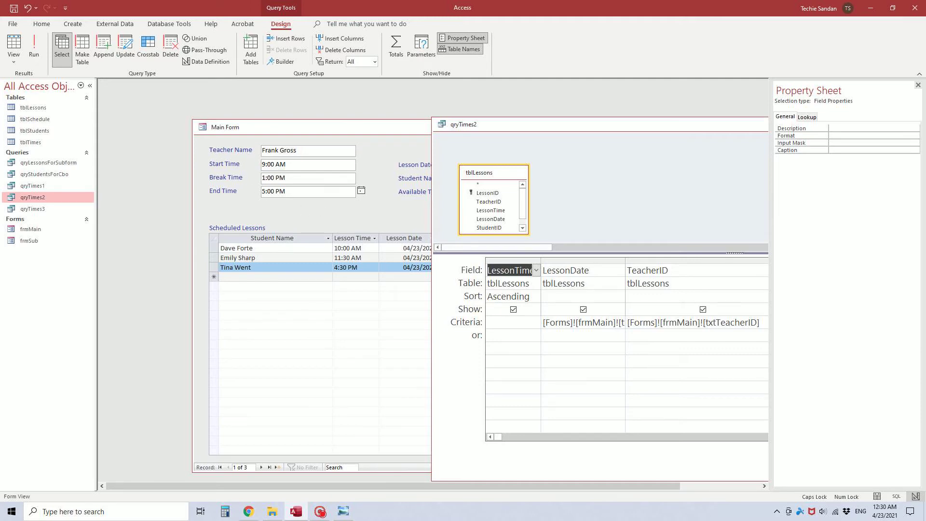
- Return qryTimes2 to Datasheet view, compare its records with the scheduled lessons in Main Form, and close it without saving
left_click_drag(627, 135, 327, 122)
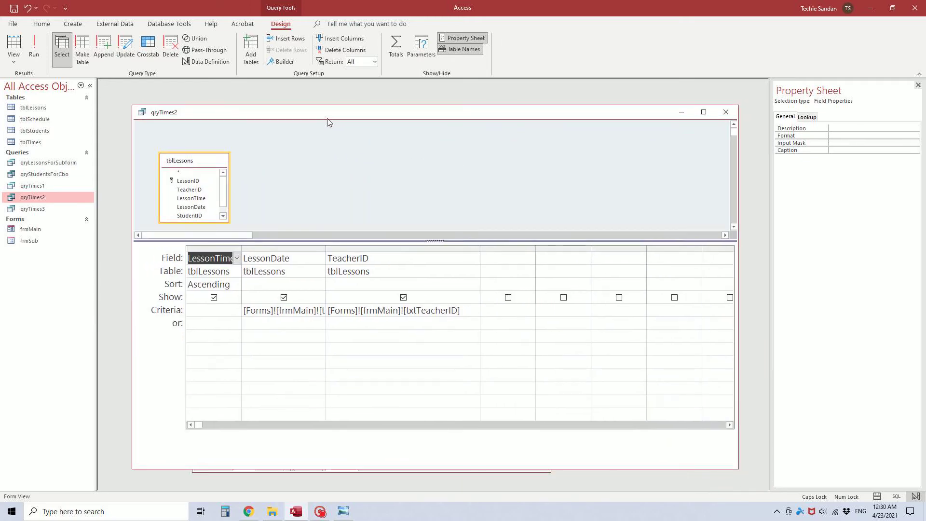
right_click(328, 116)
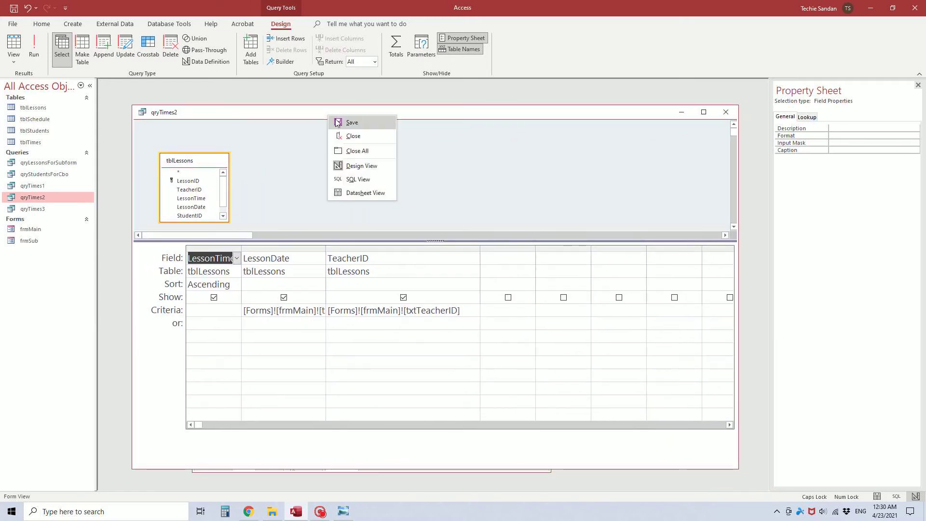
left_click(370, 193)
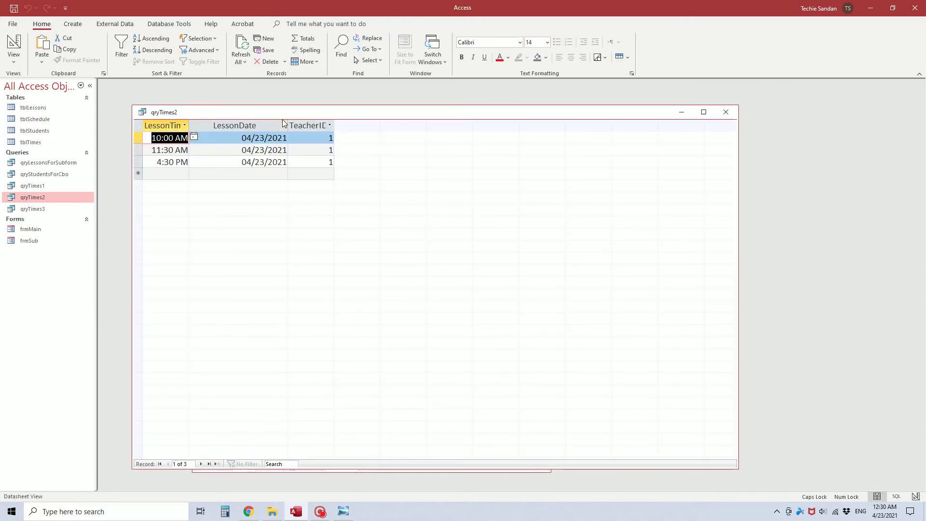
left_click_drag(279, 112, 579, 209)
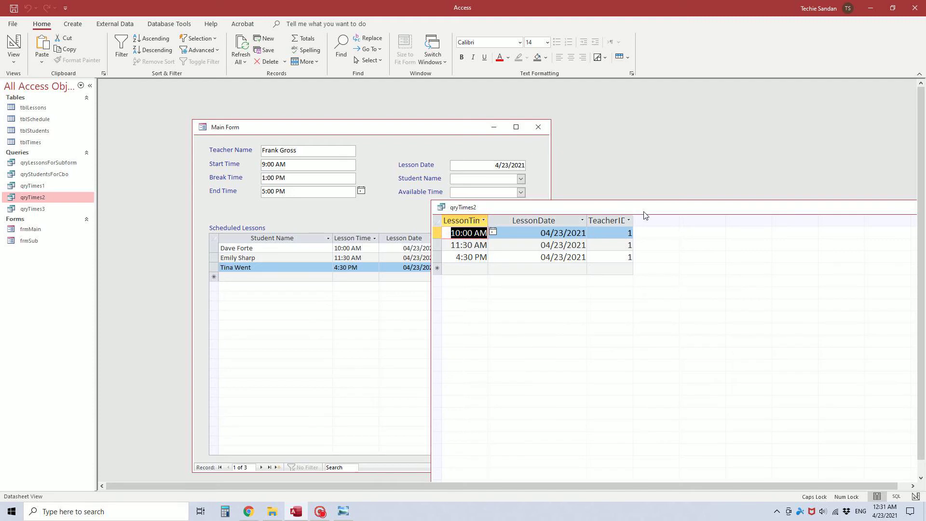
left_click_drag(645, 215, 355, 166)
left_click(734, 158)
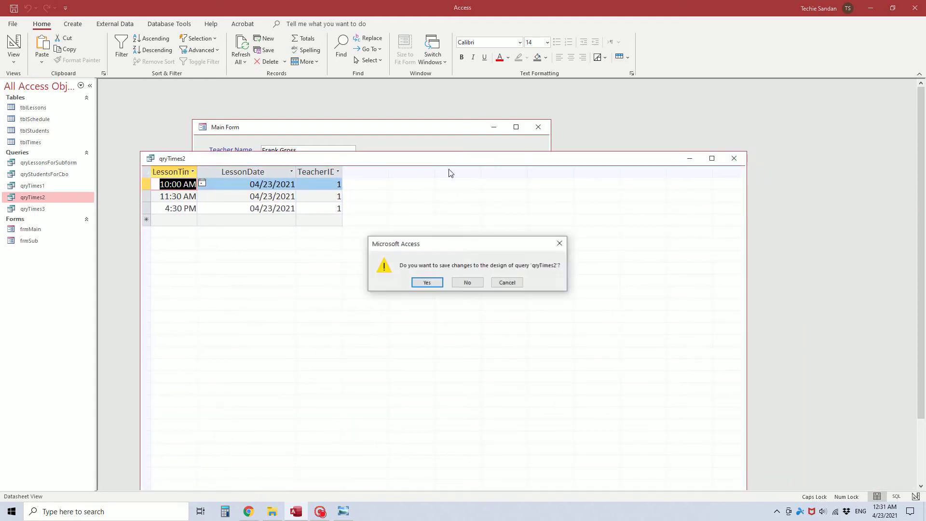
left_click(468, 282)
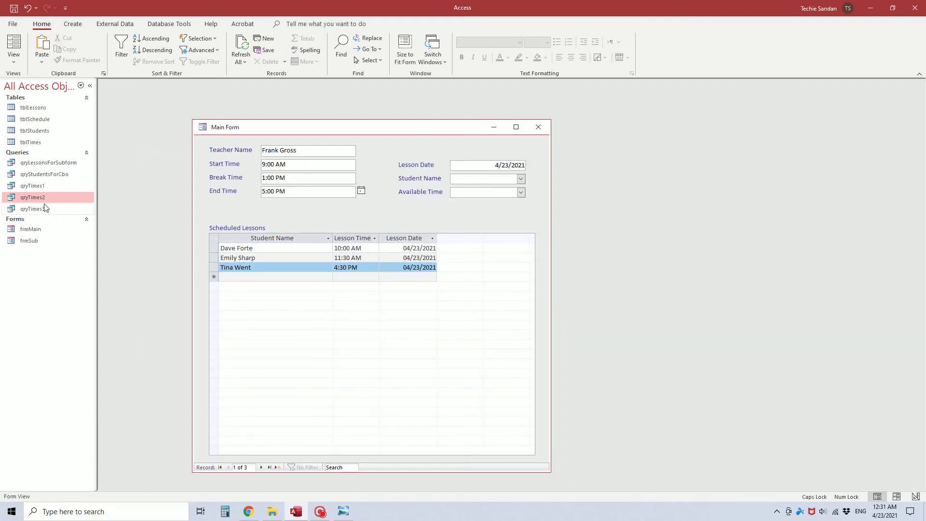
- Open the qryTimes3 query beside Main Form, switch it to Design view, and examine the join between qryTimes1 and qryTimes2
double_click(39, 209)
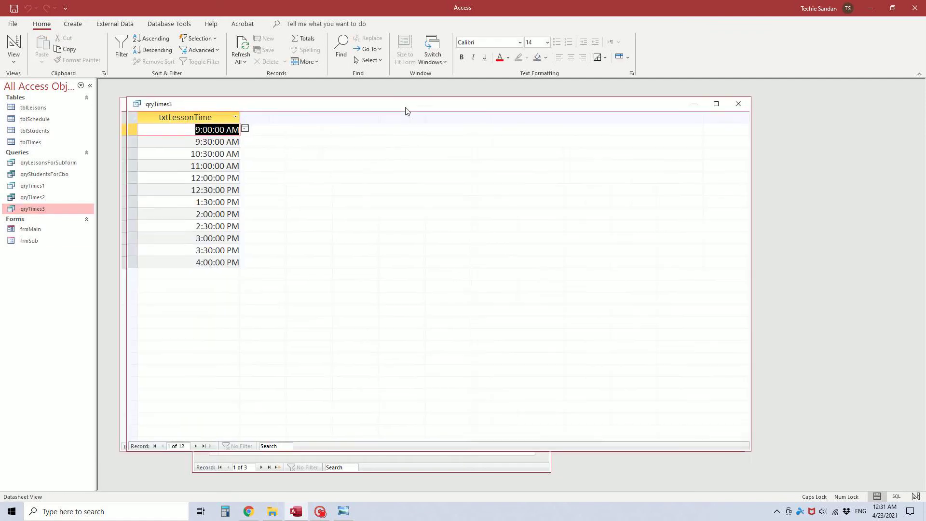
left_click_drag(406, 111, 550, 145)
right_click(550, 144)
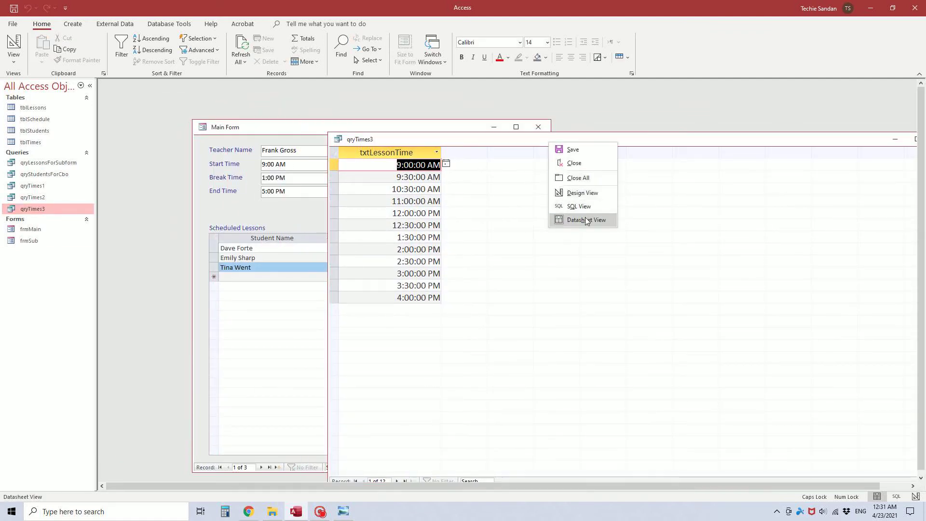
left_click(582, 193)
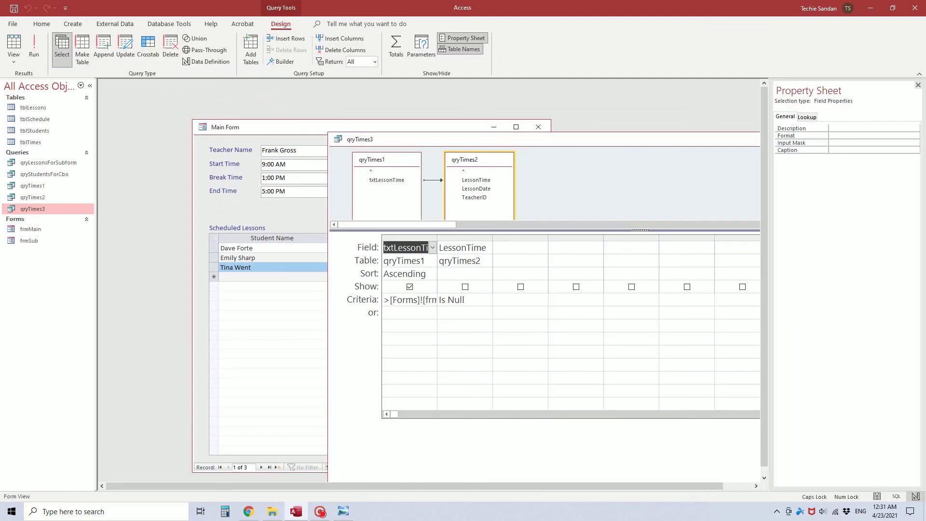
key("Tab")
key("alt+Down")
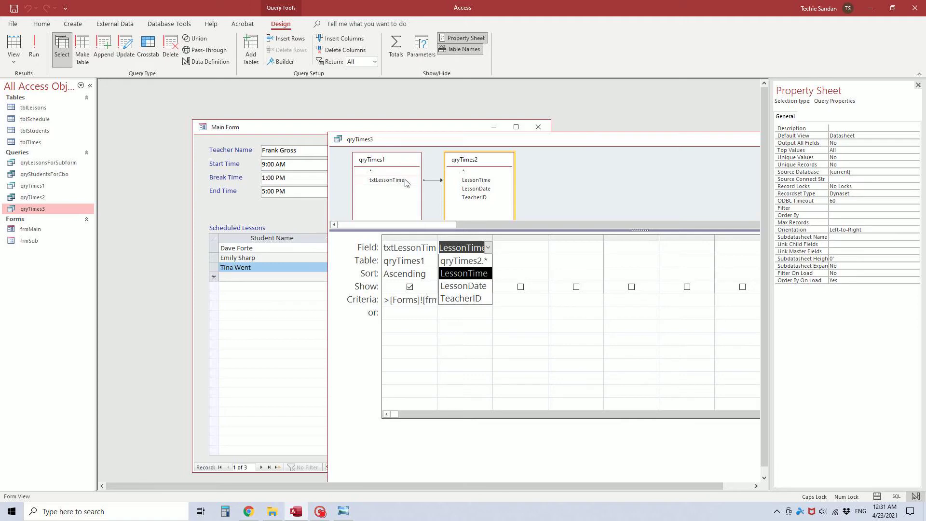
left_click(534, 198)
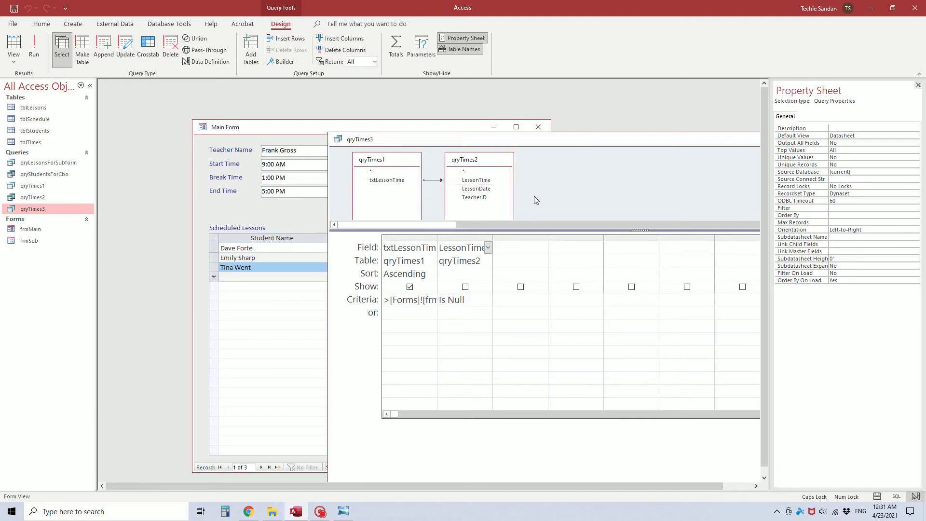
- Widen the LessonTime and txtLessonTime columns in qryTimes3 and examine the criteria of both fields
left_click_drag(492, 236, 567, 236)
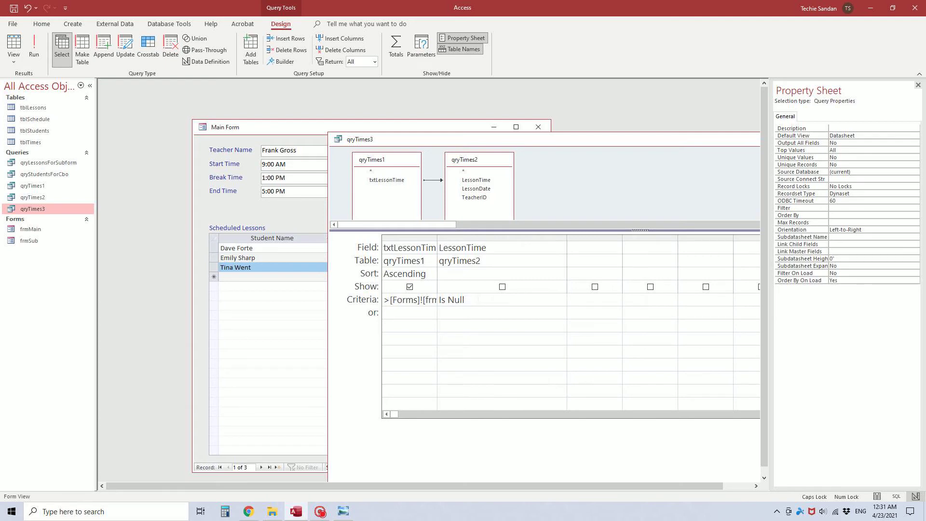
left_click_drag(465, 299, 440, 300)
left_click_drag(437, 237, 439, 238)
left_click_drag(439, 238, 571, 236)
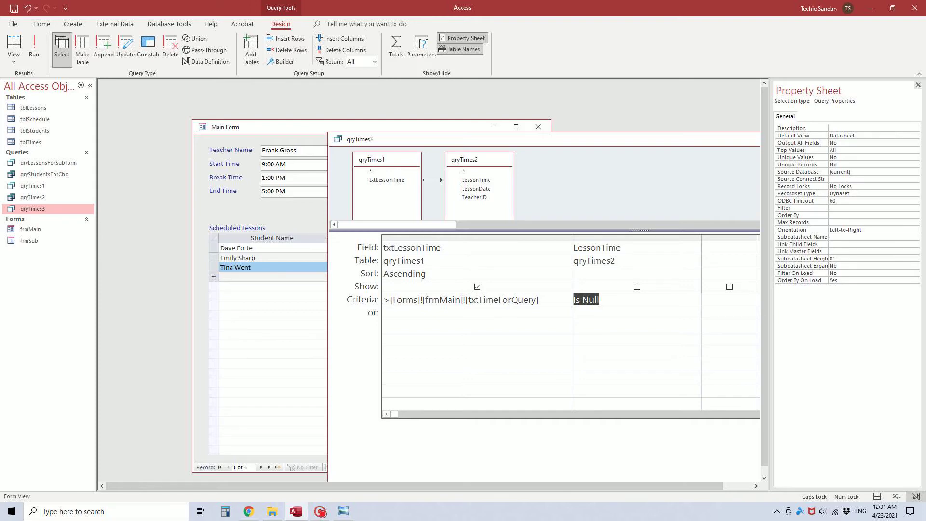
left_click(539, 299)
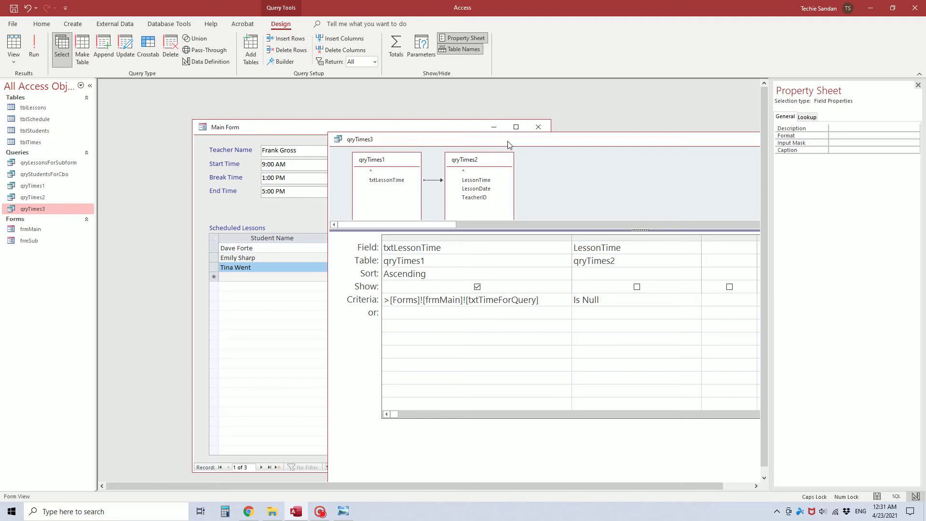
- Return qryTimes3 to Datasheet view, compare its times with the Available Time list in Main Form, and close the query
left_click_drag(507, 144, 292, 125)
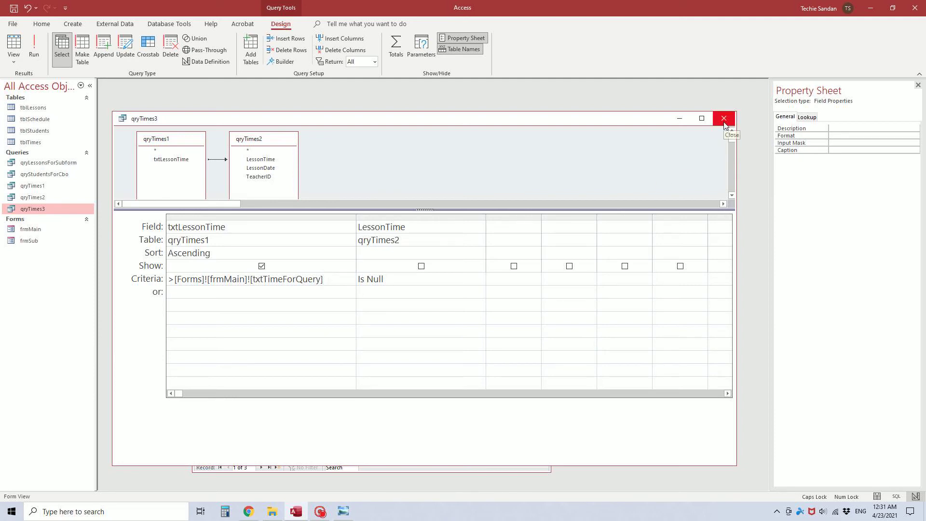
right_click(608, 124)
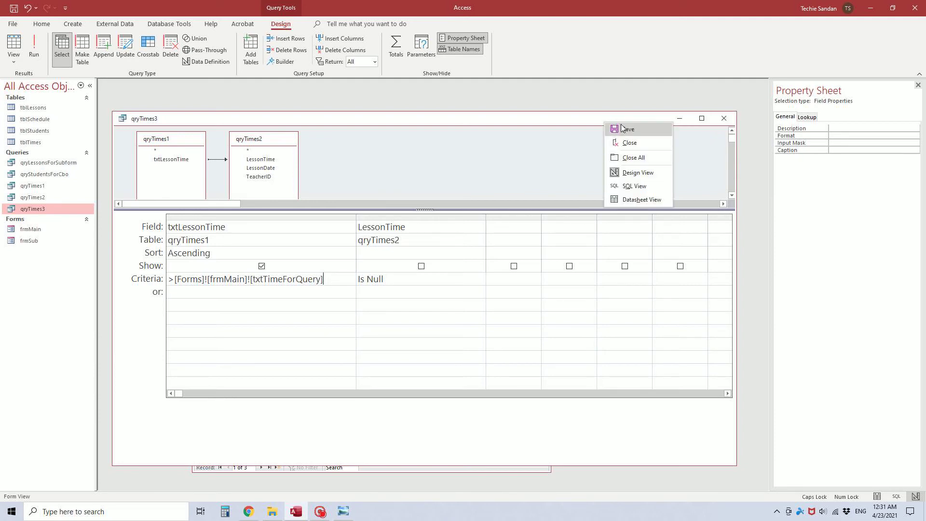
left_click(627, 199)
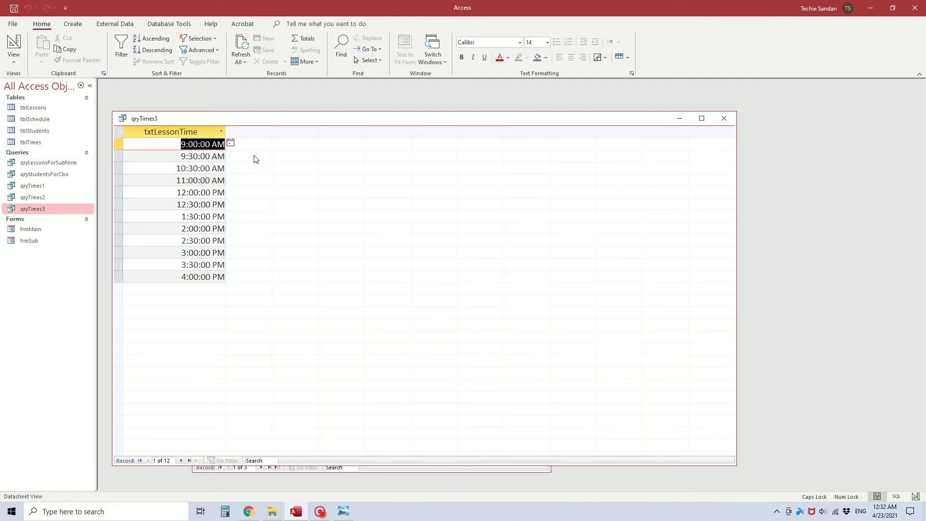
left_click_drag(247, 124, 690, 120)
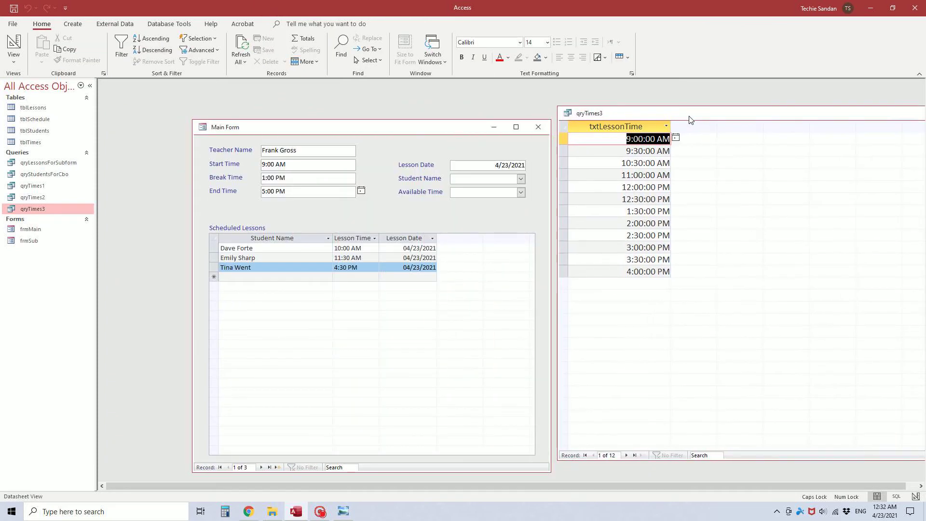
left_click(521, 192)
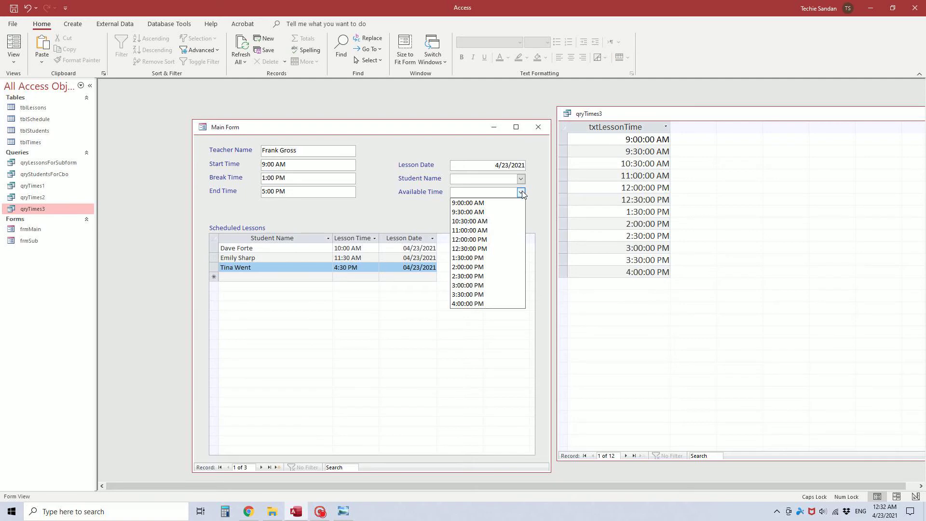
left_click(522, 192)
left_click_drag(652, 116, 281, 123)
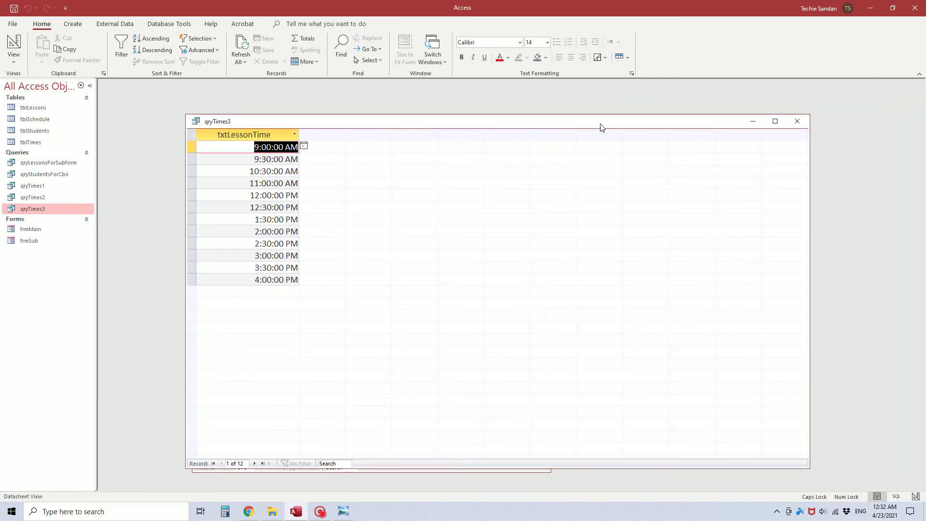
left_click(798, 121)
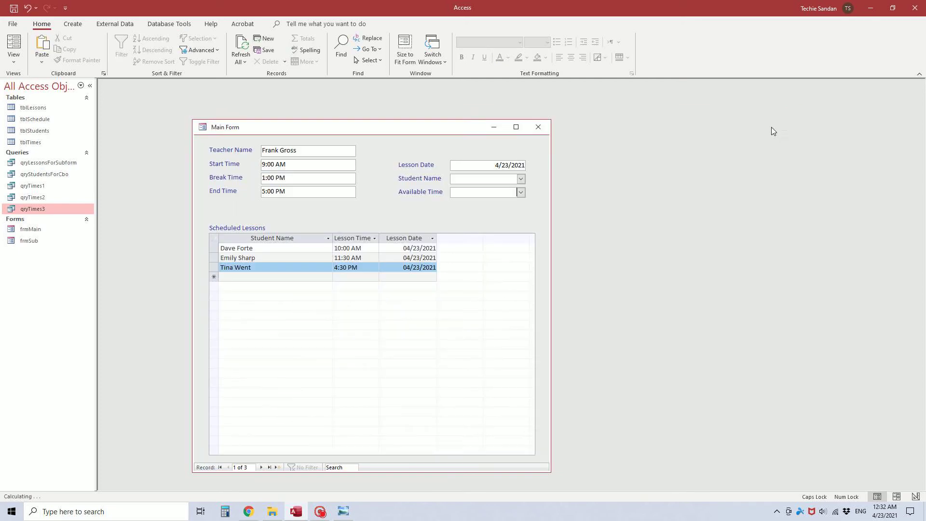
- Reopen qryTimes3 in Design view, widen the txtLessonTime column to examine its full criterion, and close the query
right_click(374, 123)
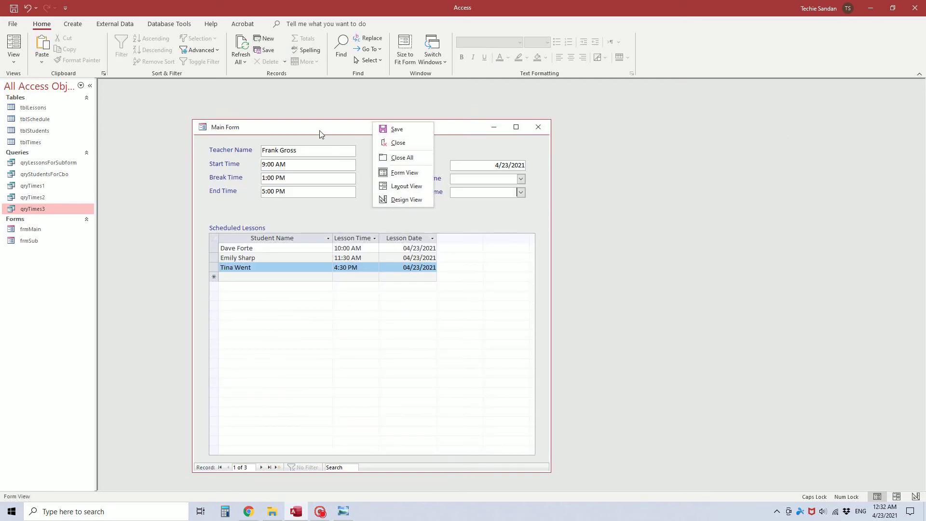
key("Escape")
right_click(51, 208)
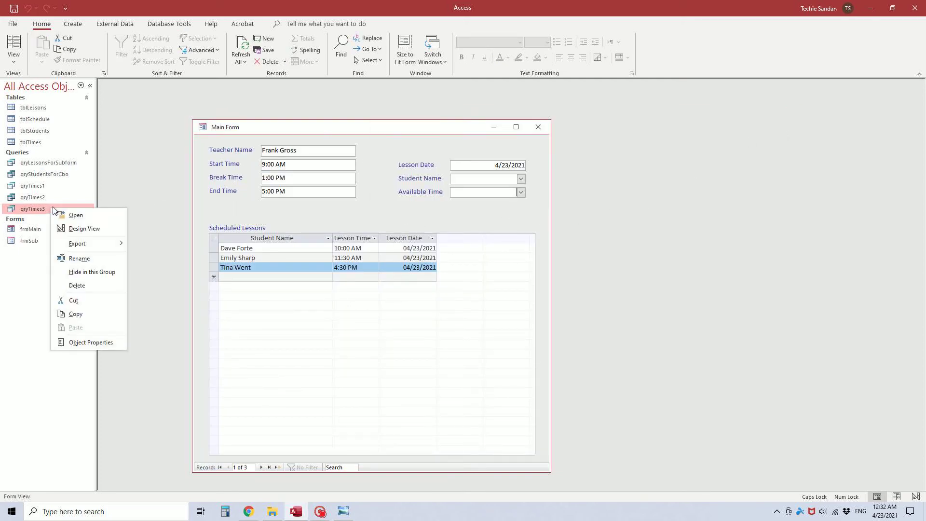
left_click(84, 229)
left_click_drag(207, 202, 475, 202)
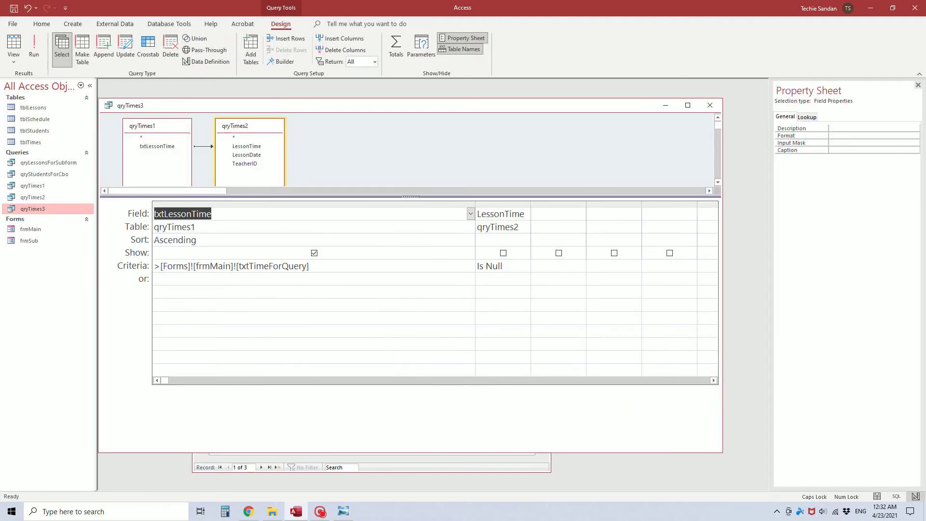
left_click(710, 106)
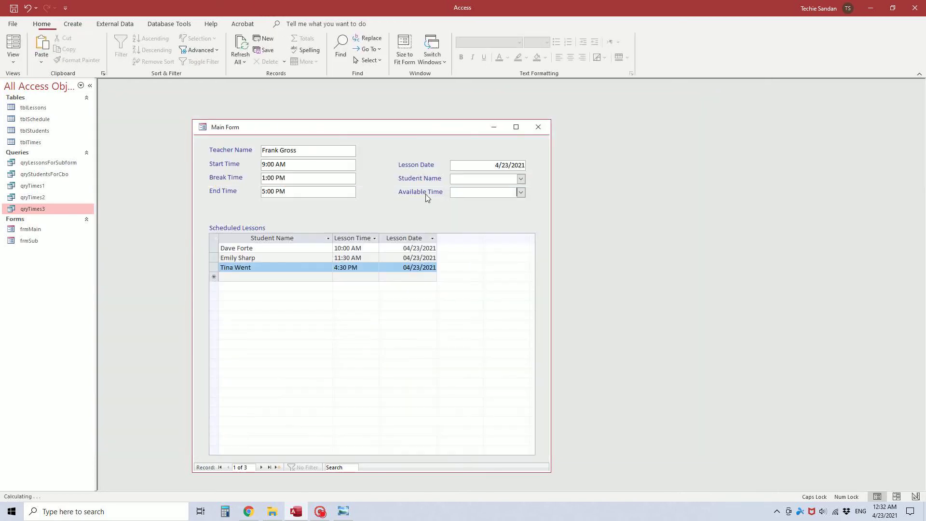
- Switch Main Form to Design view and examine the enlarged Control Source expression of the txtTimeForQuery text box
right_click(322, 127)
left_click(357, 209)
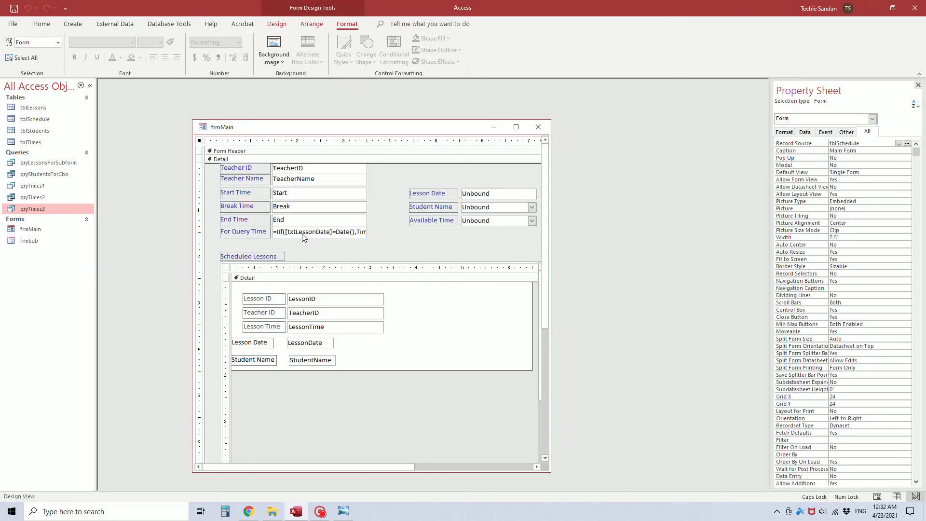
left_click(303, 235)
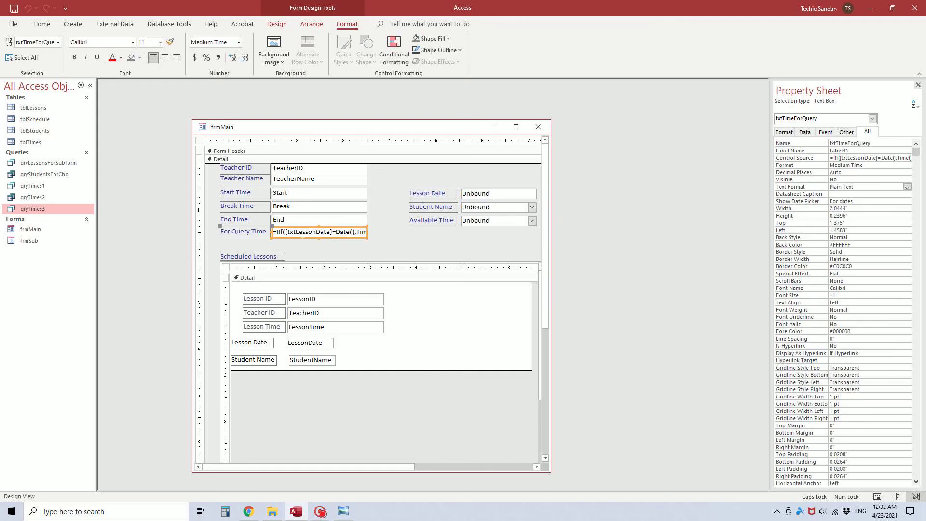
left_click(869, 158)
right_click(883, 157)
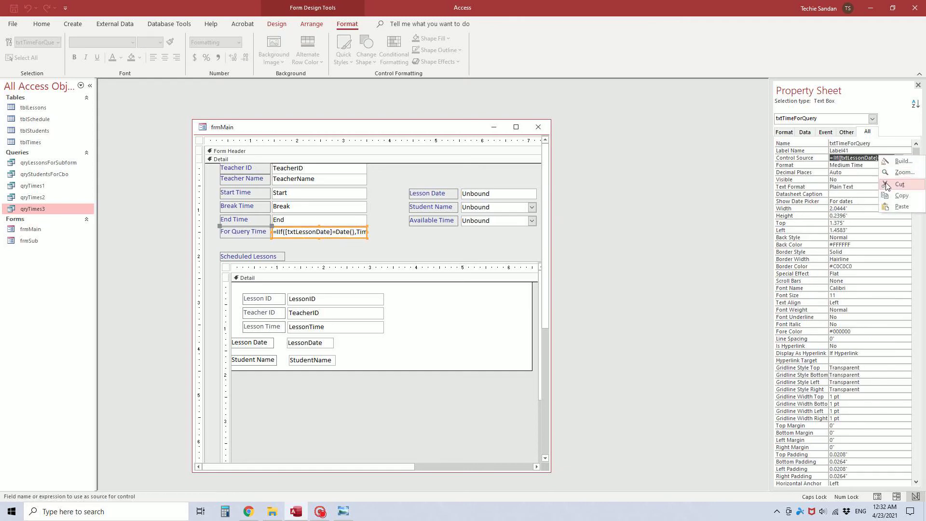
left_click(898, 171)
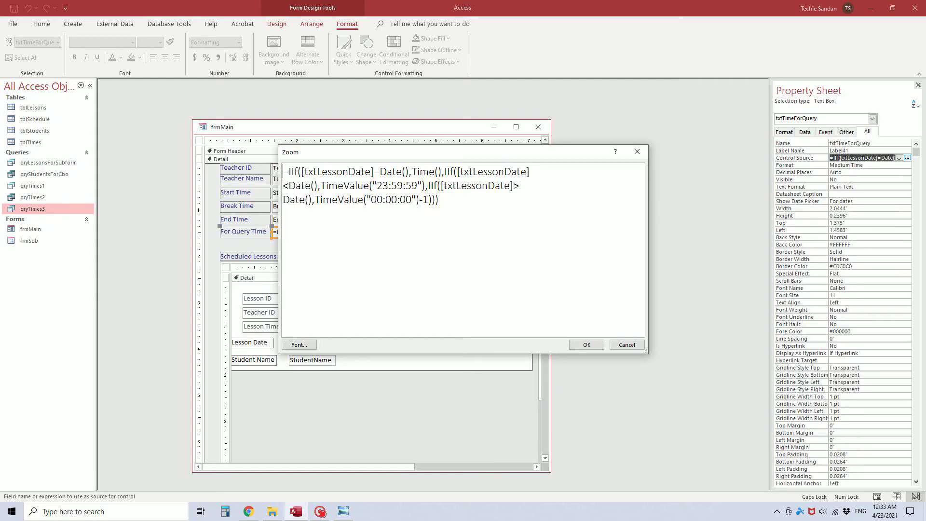
left_click(587, 345)
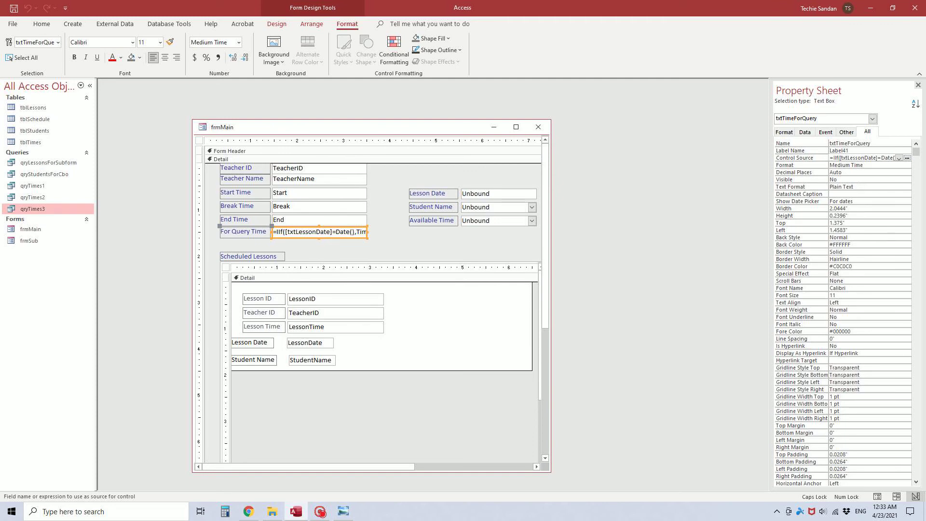
- Set the Visible property of txtTimeForQuery to Yes and return the form to Form view
key("Down")
key("Down")
key("Down")
type("y")
key("Return")
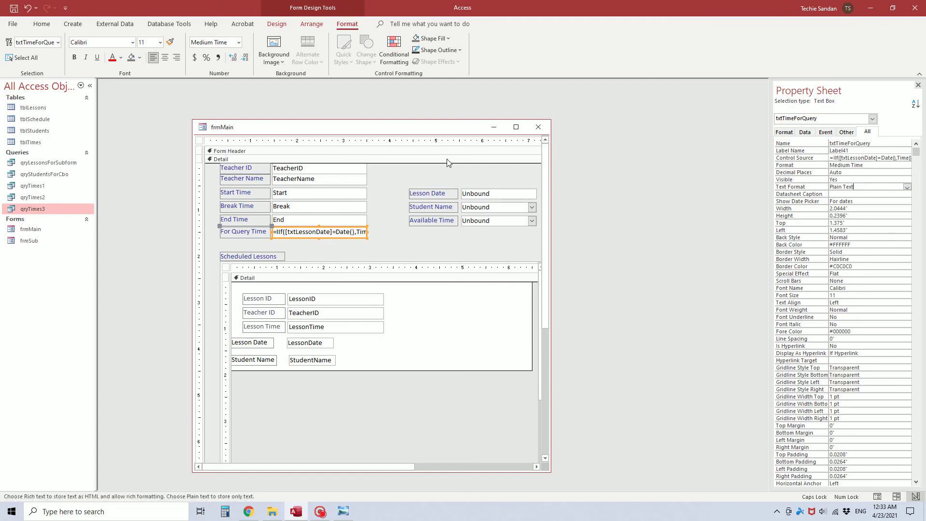
right_click(381, 130)
right_click(403, 129)
left_click(431, 179)
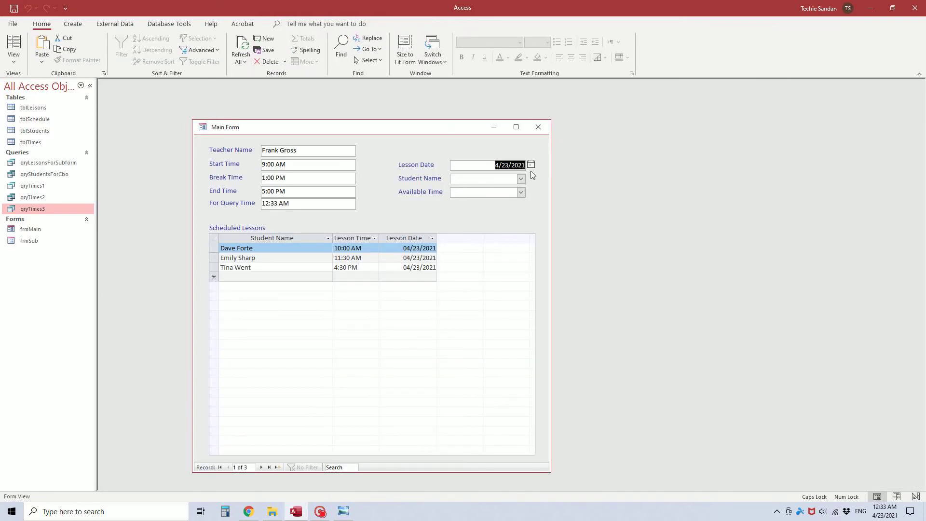
- Set the Lesson Date to the past date 4/18/2021 and try to list the available times for it
left_click(531, 164)
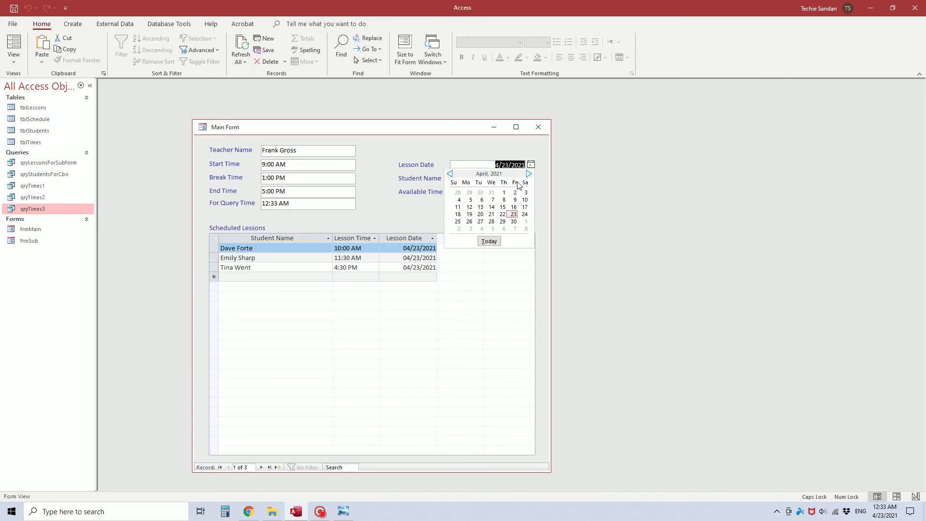
left_click(457, 214)
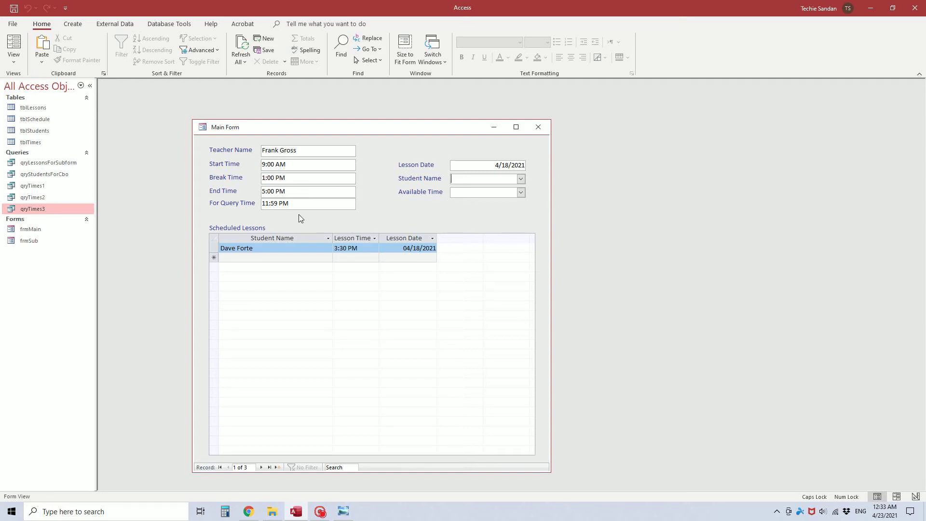
left_click(521, 193)
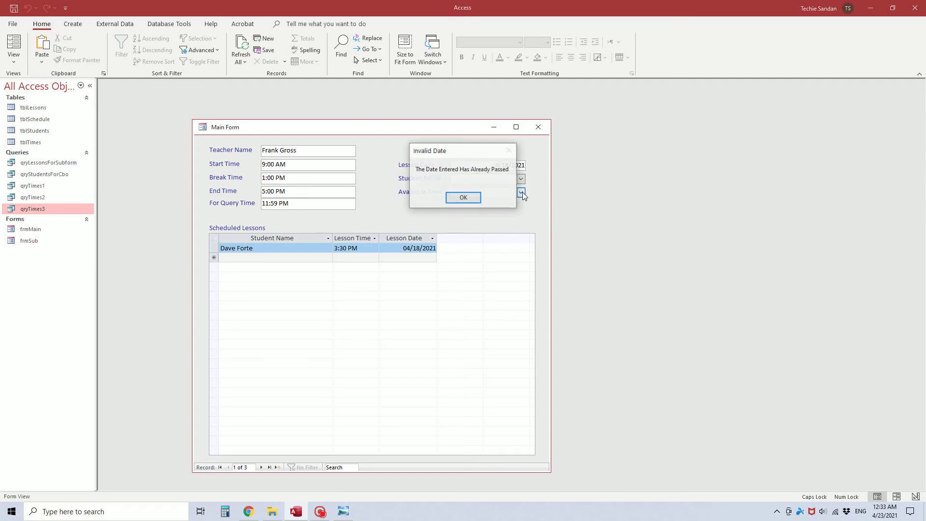
left_click(461, 201)
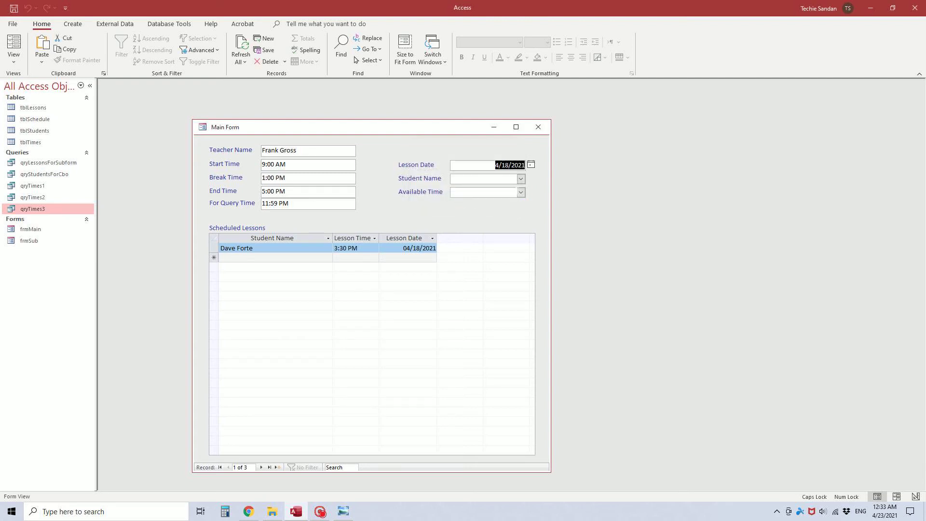
left_click(521, 192)
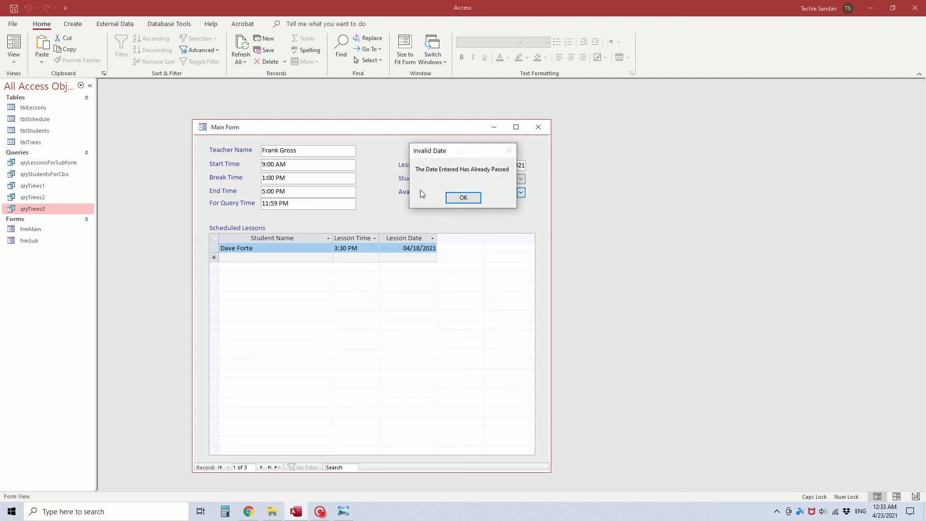
left_click(455, 199)
- Set the Lesson Date first to today and finally to 4/30/2021, examining the For Query Time for each date
left_click(531, 166)
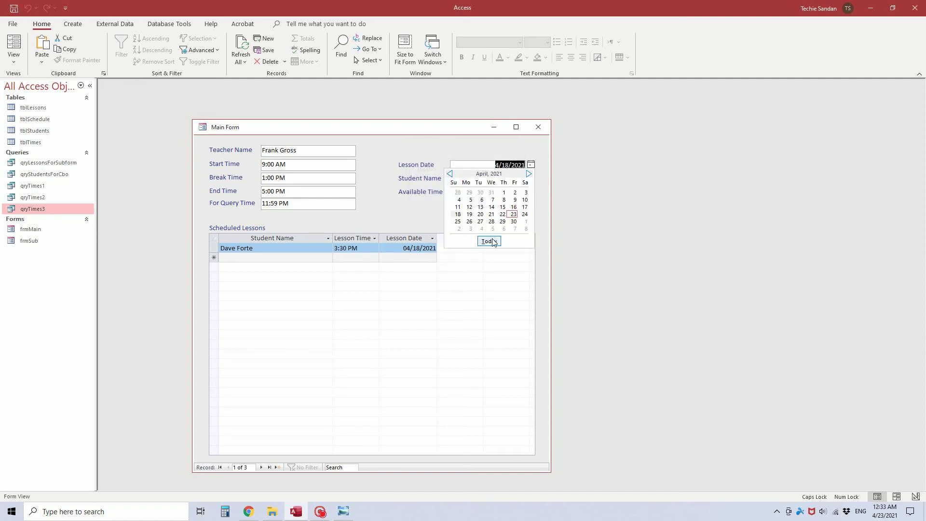
left_click(490, 241)
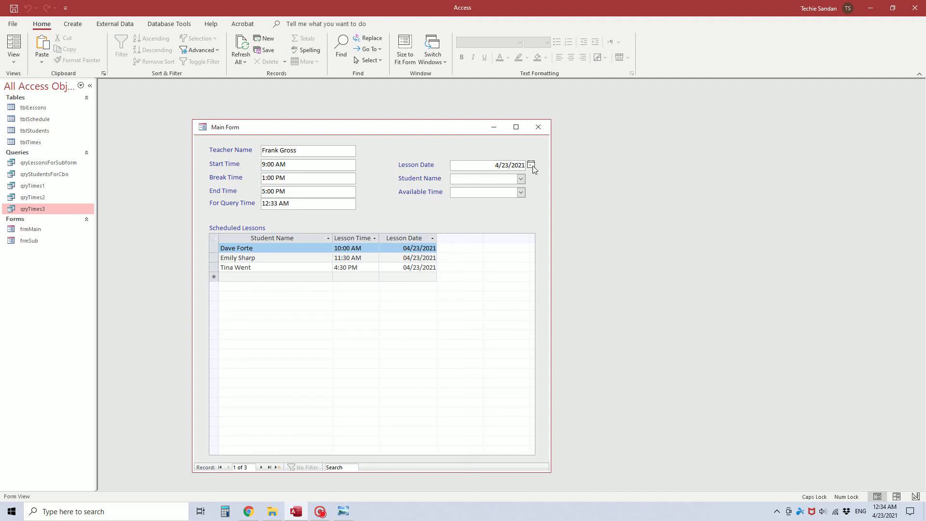
left_click(531, 165)
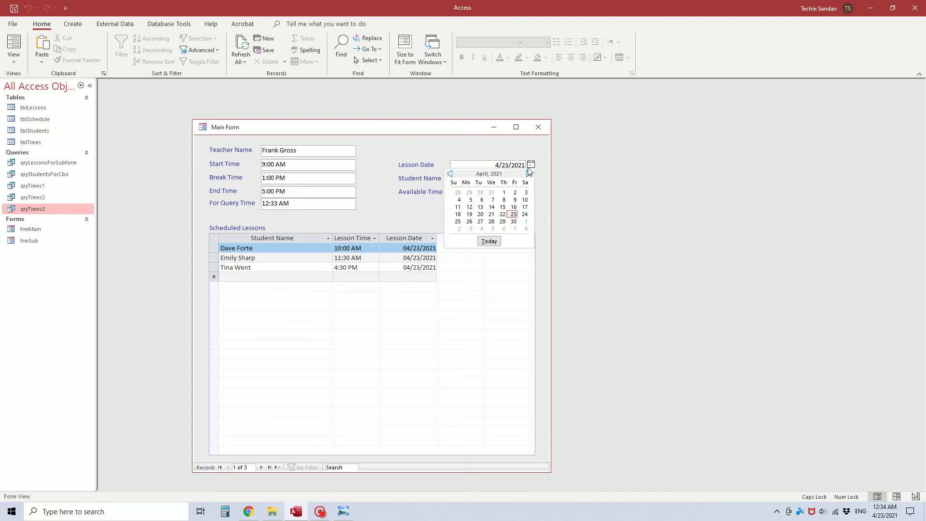
left_click(513, 214)
left_click(501, 181)
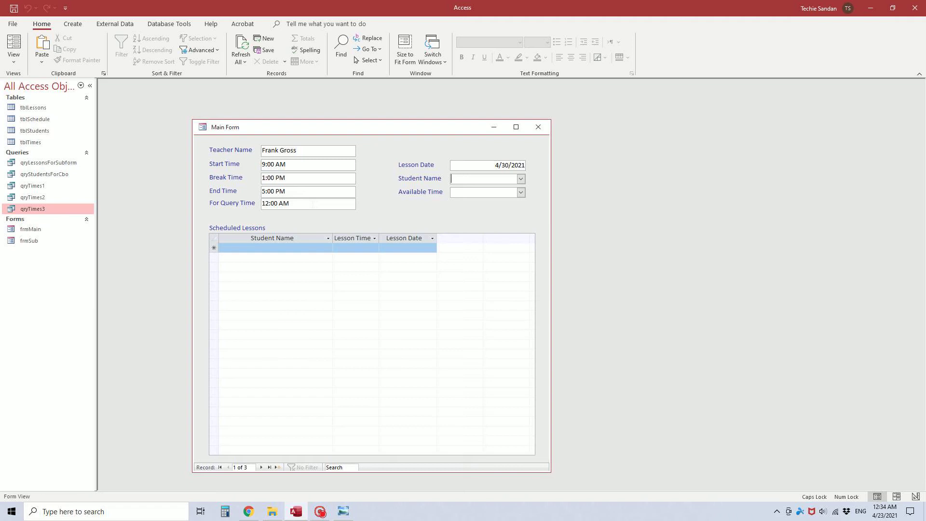
left_click(295, 203)
left_click(344, 192)
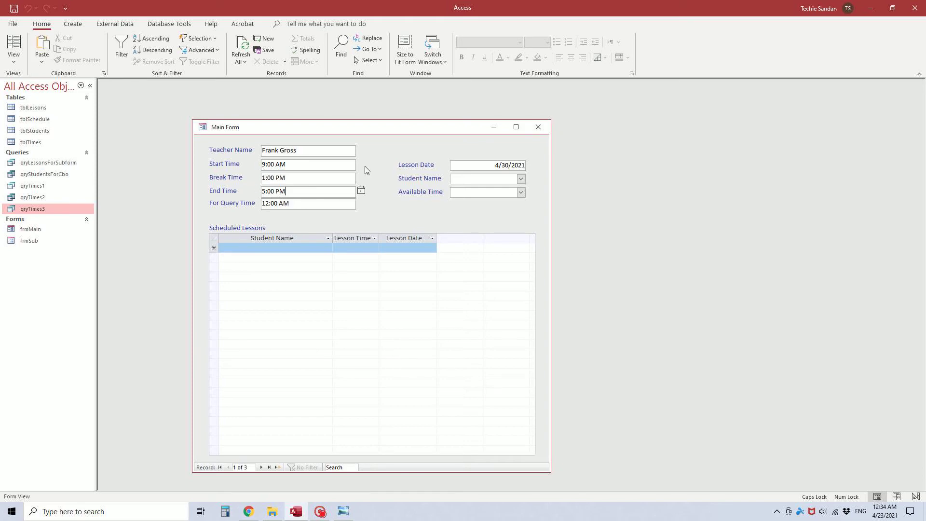
- Set the Visible property of txtTimeForQuery to No in the form's design and return to Form view
right_click(361, 129)
left_click(394, 208)
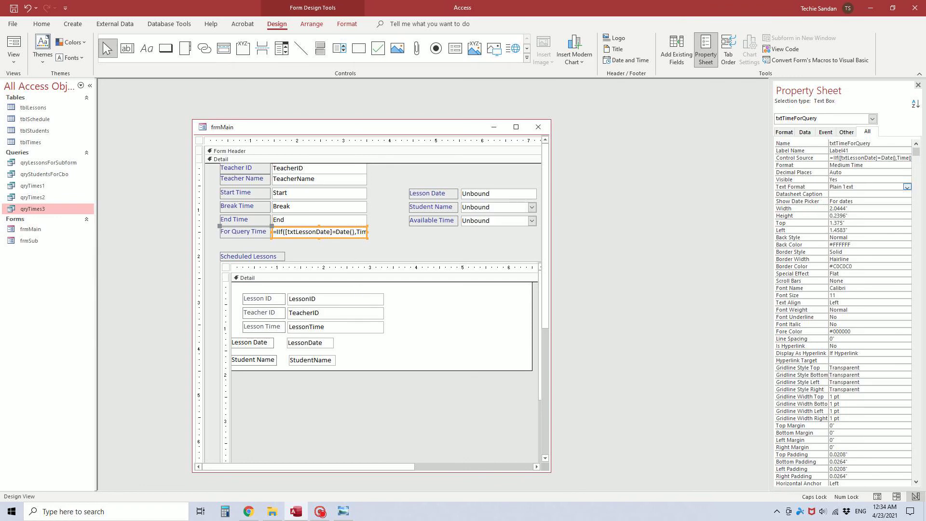
double_click(840, 179)
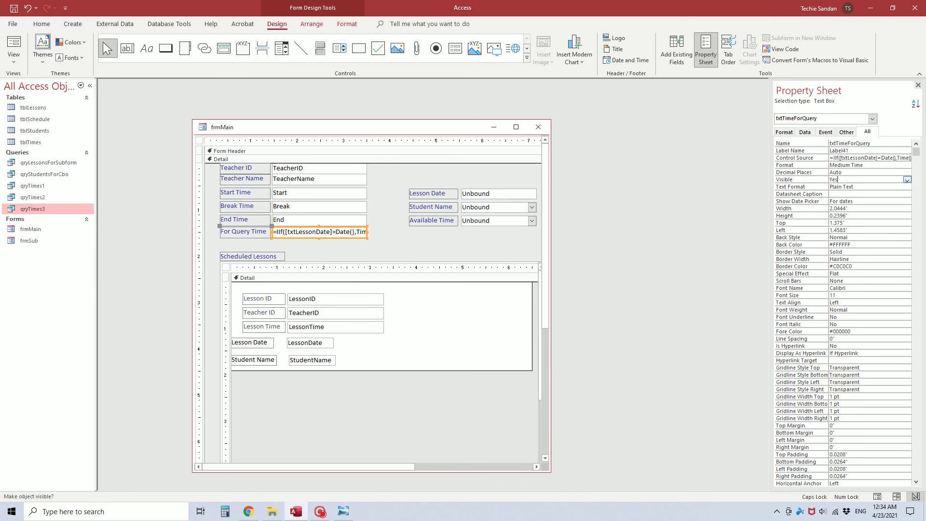
right_click(385, 130)
key("Escape")
right_click(401, 129)
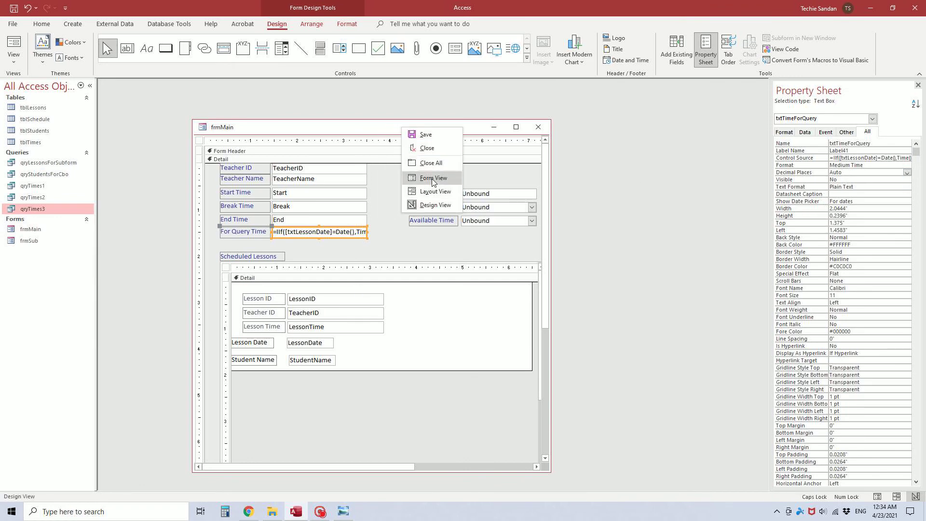
left_click(432, 178)
- Open qryTimes3 in Design view, widen the txtLessonTime column, and examine its criterion's reference to txtTimeForQuery on frmMain
left_click_drag(391, 129, 414, 111)
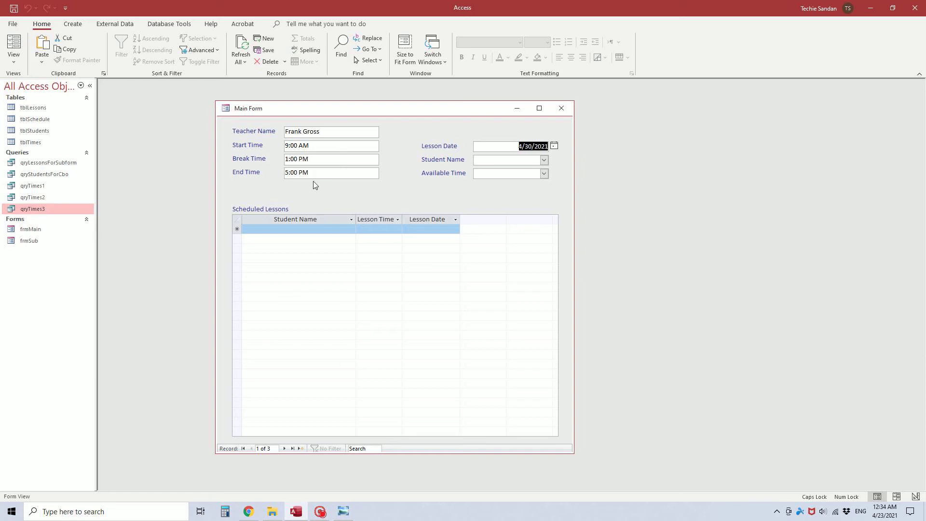
right_click(53, 210)
left_click(81, 230)
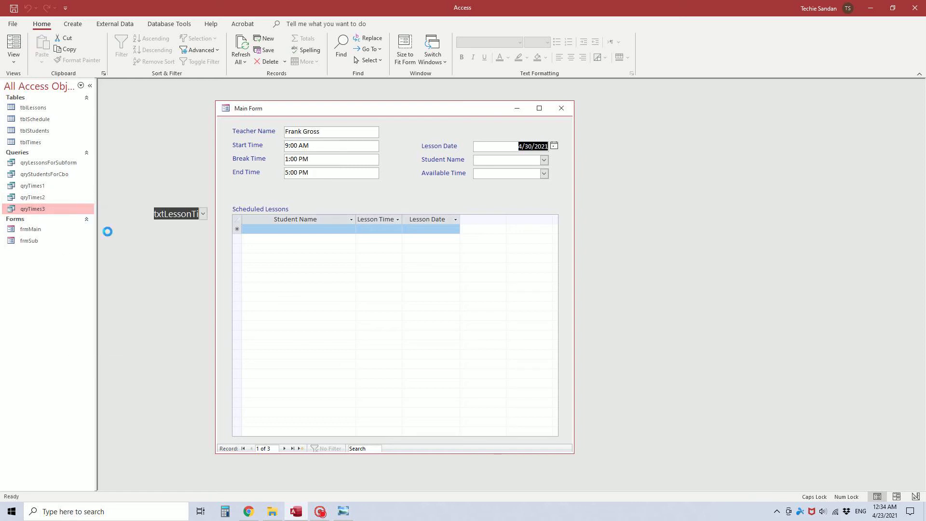
left_click_drag(211, 203, 401, 203)
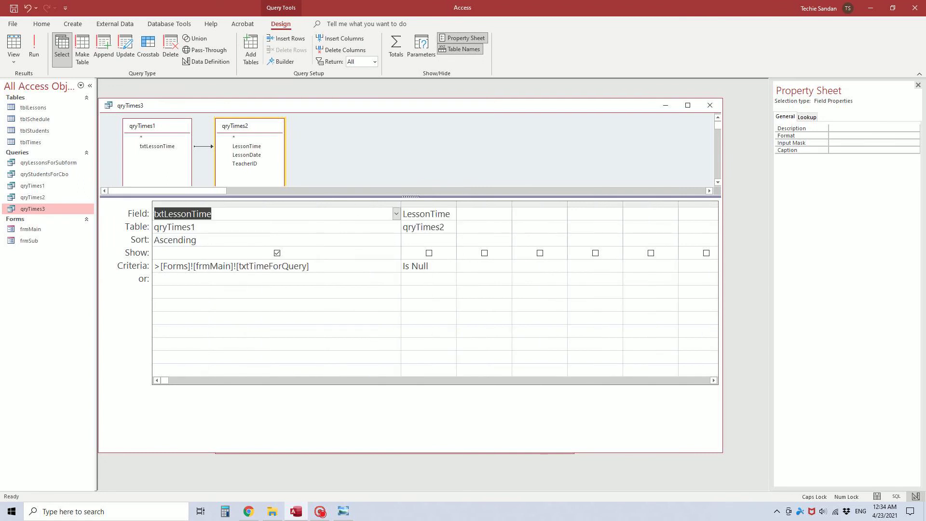
left_click_drag(161, 266, 309, 266)
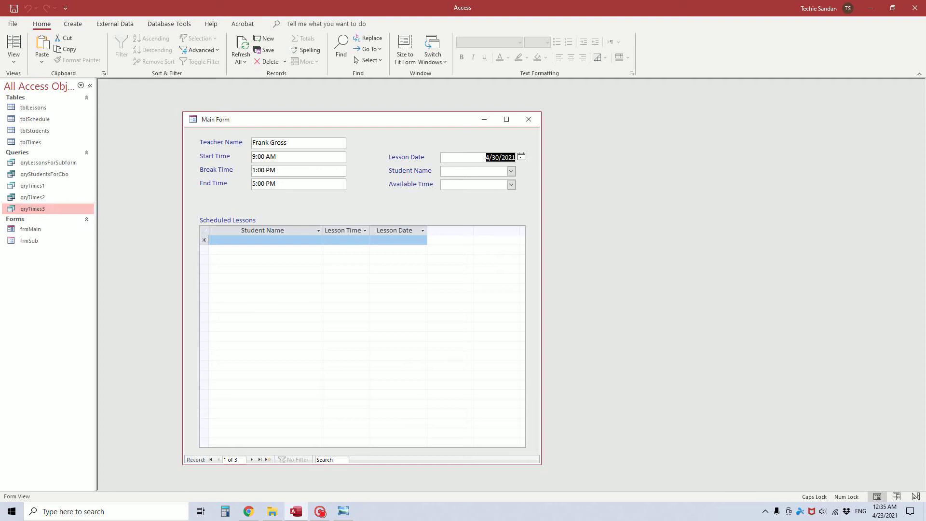
- List the available lesson times for the first teacher on 4/30/2021
left_click(511, 184)
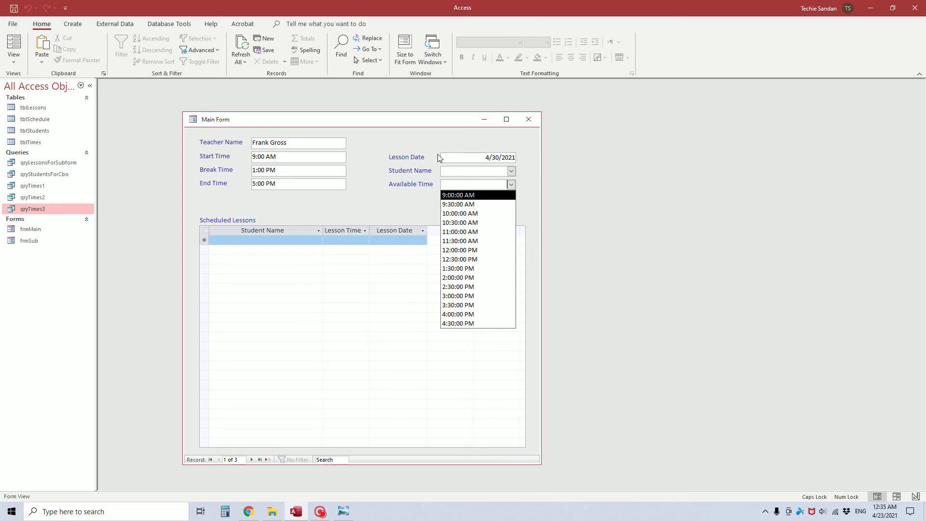
left_click(381, 149)
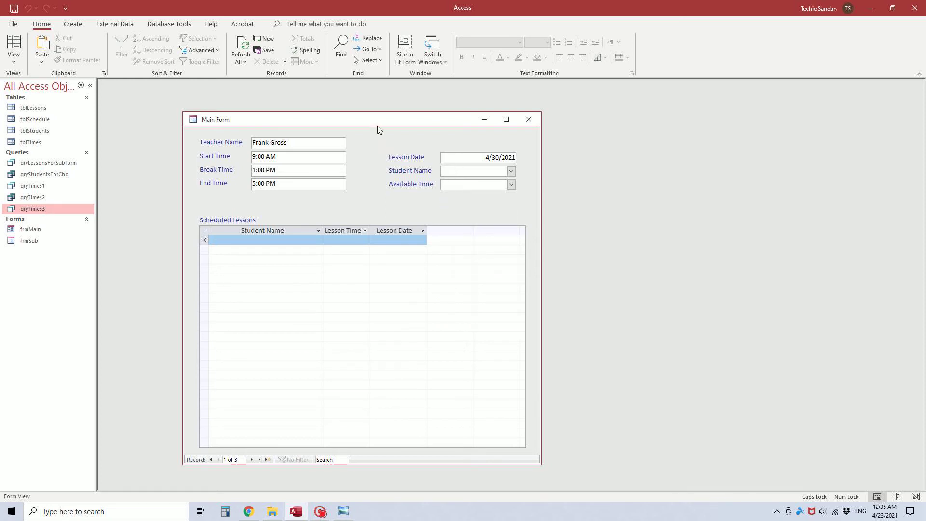
- Go to the third teacher's record and set the Start Time to 6:00 AM and the End Time to 6:30 PM
left_click(251, 459)
left_click(251, 459)
double_click(255, 156)
type("6")
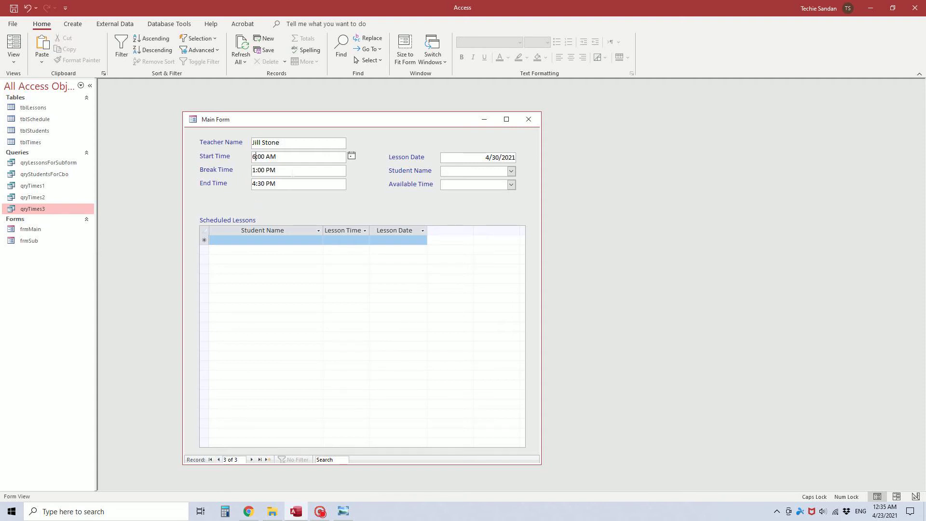
left_click(293, 171)
double_click(254, 183)
key("BackSpace")
type("6:")
- Try to select the 6:00 PM available time without a student name, and list the available times again
left_click(512, 185)
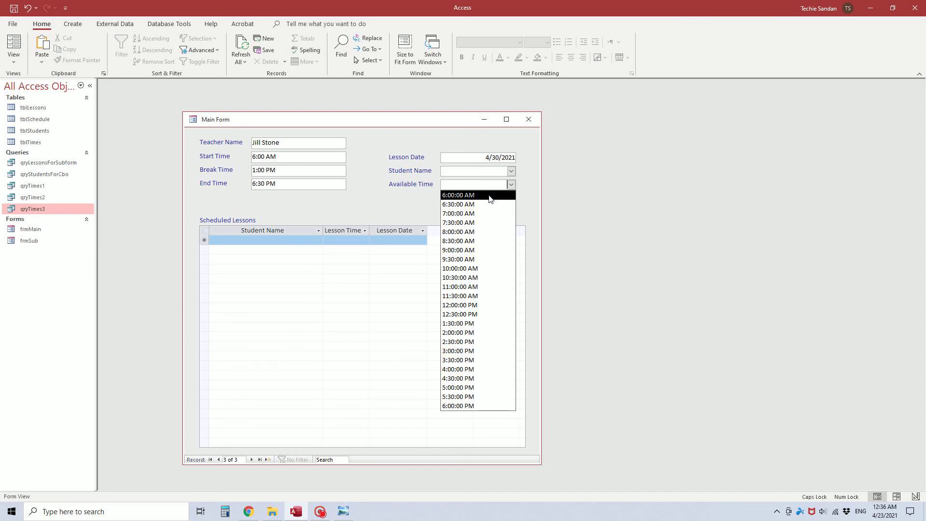
left_click(459, 407)
left_click(474, 197)
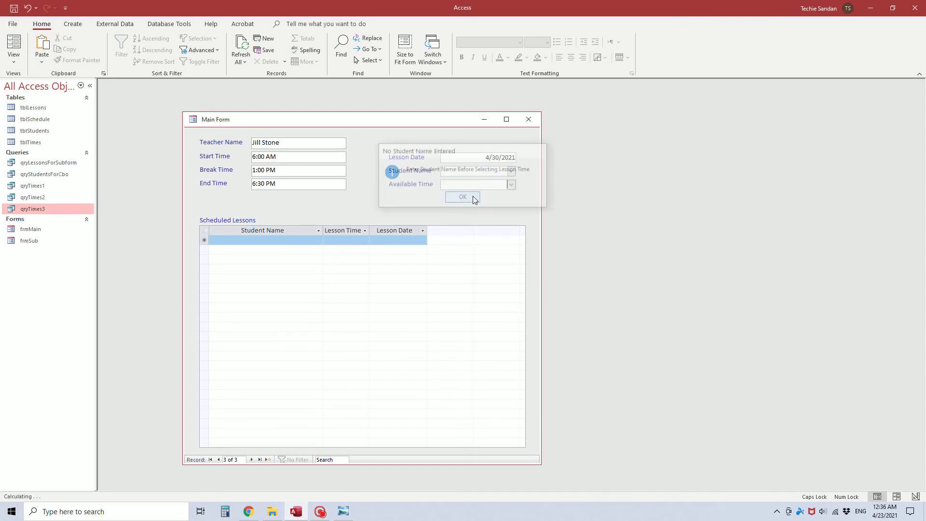
left_click(511, 184)
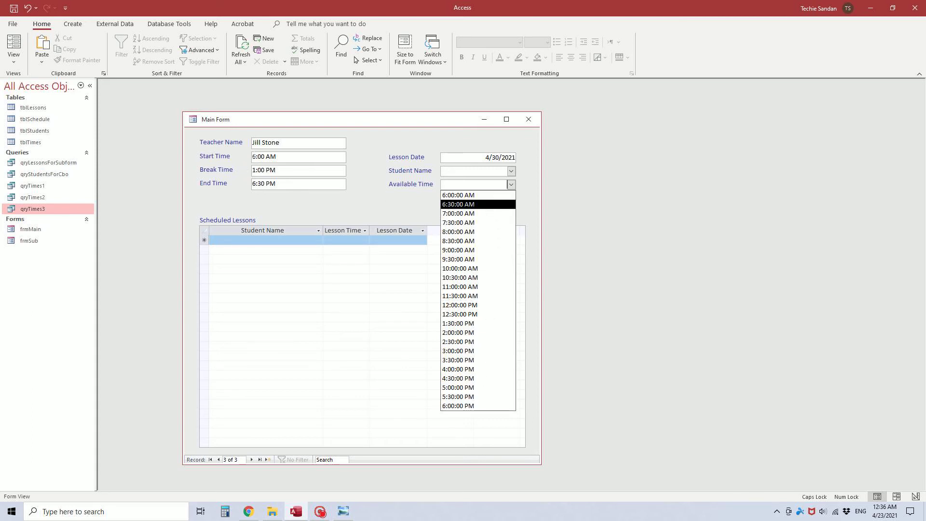
- Set the third teacher's Start Time to 2:00 PM and list the available times
left_click(252, 156)
left_click_drag(254, 156, 242, 158)
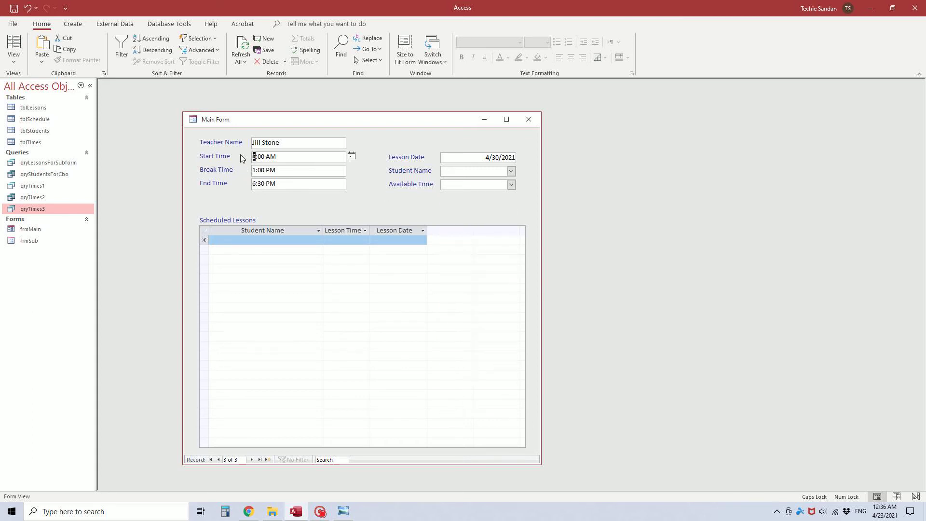
type("2")
key("End")
key("shift+Left")
key("shift+Left")
type("PM")
left_click(320, 169)
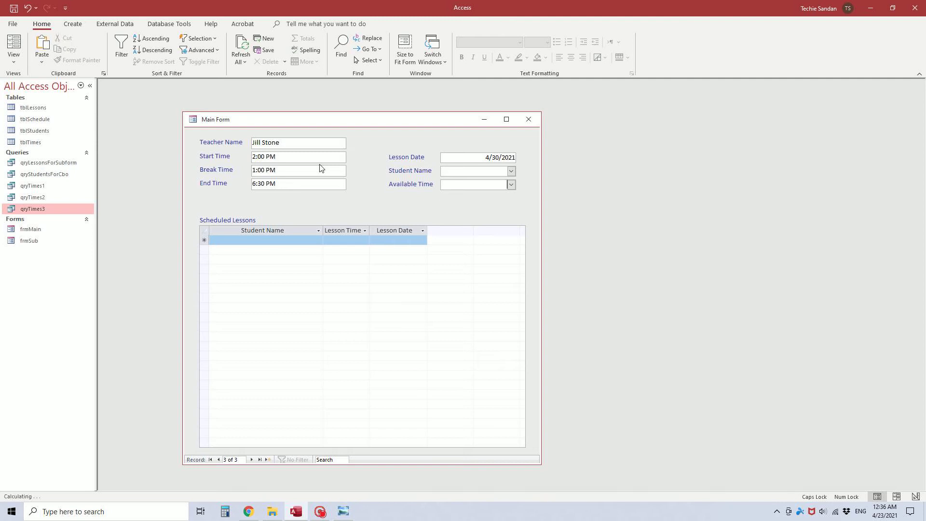
left_click(511, 185)
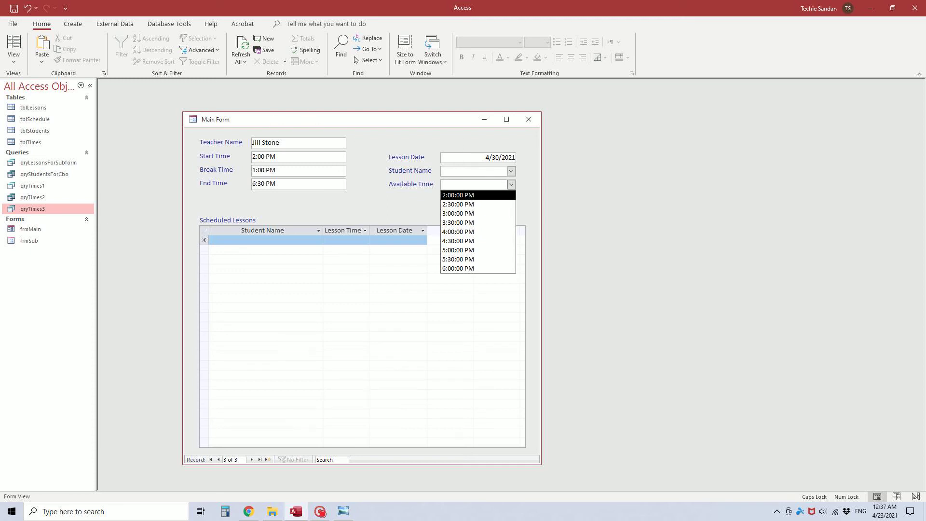
- Set the third teacher's Break Time to 3:00 PM and check the available times against it
left_click(254, 169)
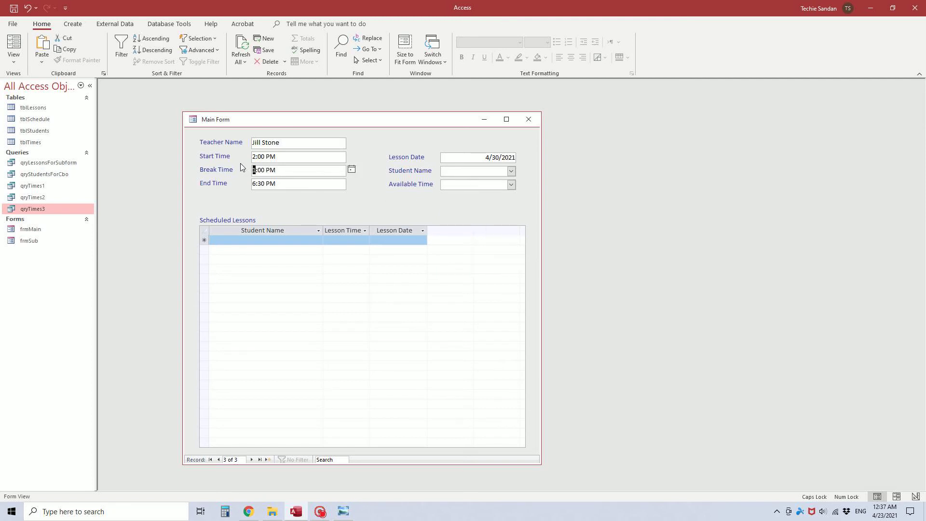
type("3")
left_click(511, 185)
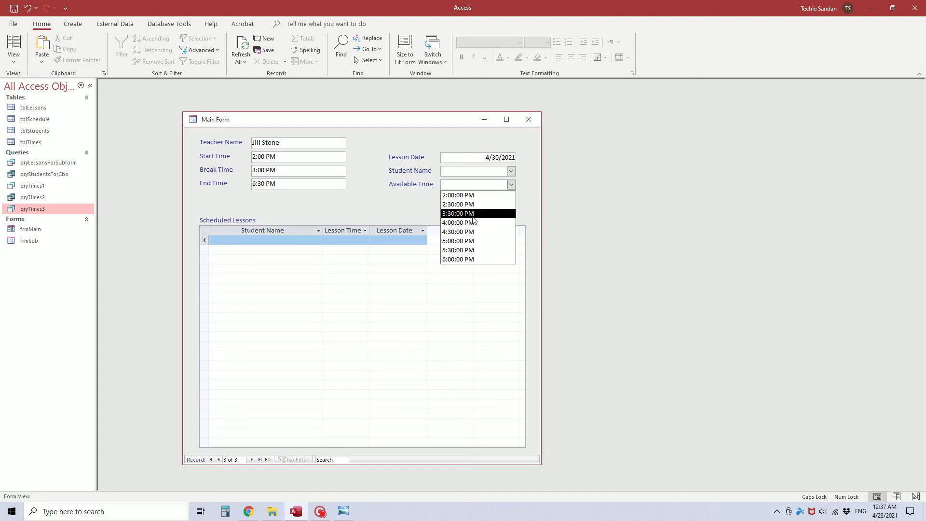
right_click(349, 124)
- Choose the first listed student as the Student Name for the lesson
left_click(506, 177)
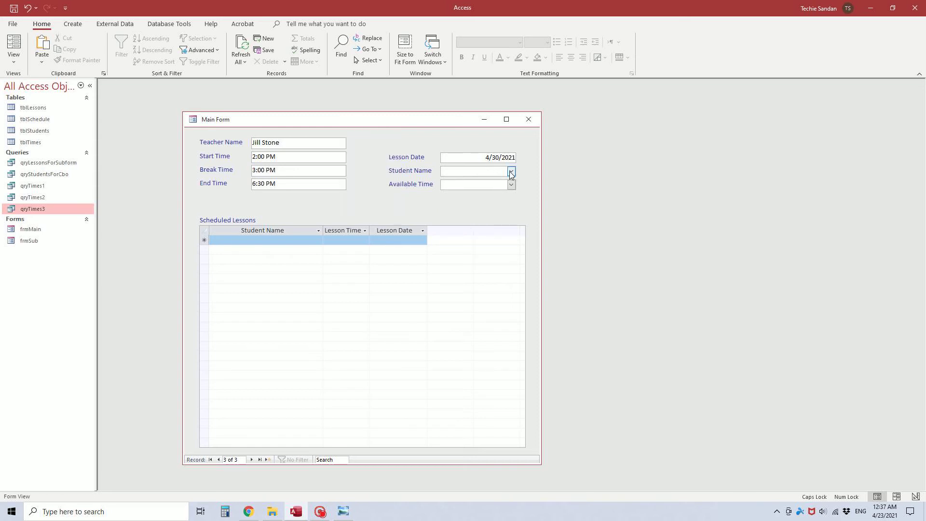
left_click(511, 172)
left_click(486, 183)
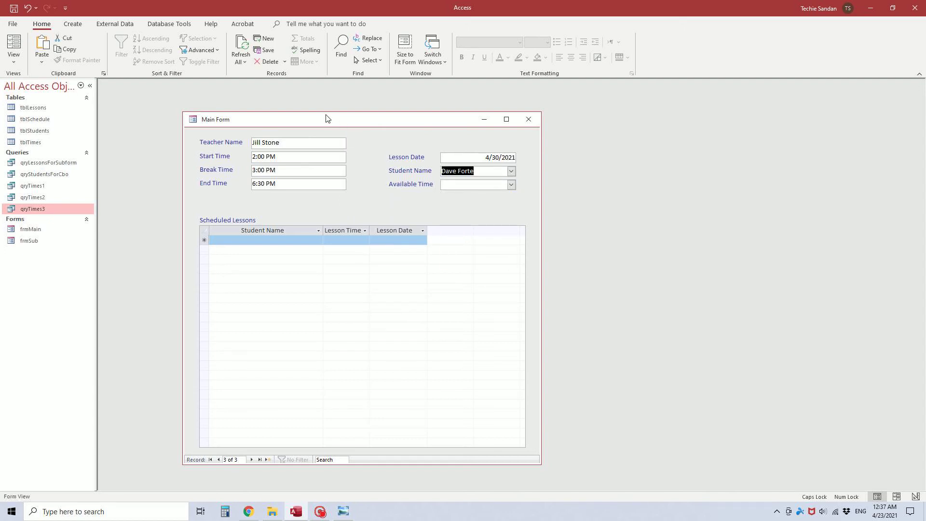
- Open the form in Design view and examine the embedded On Got Focus macro of the cboTime combo box
right_click(309, 119)
left_click(333, 193)
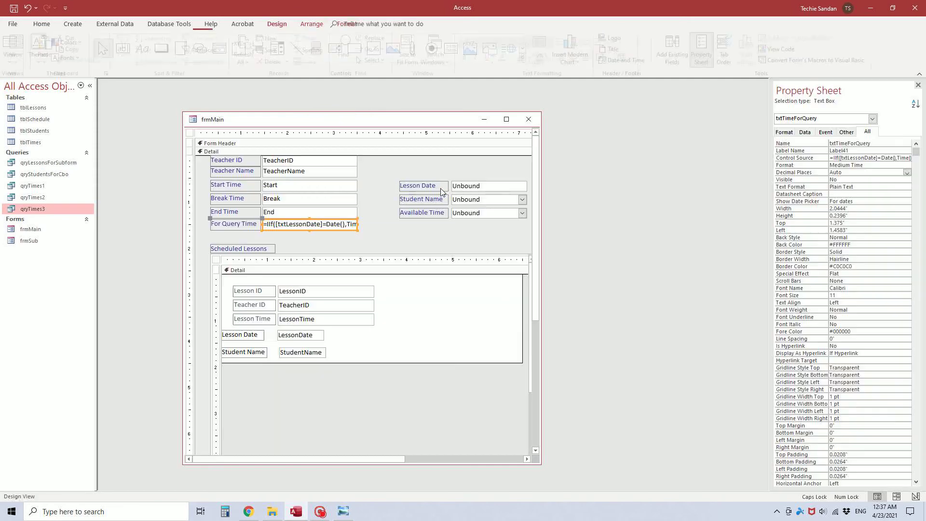
left_click(475, 215)
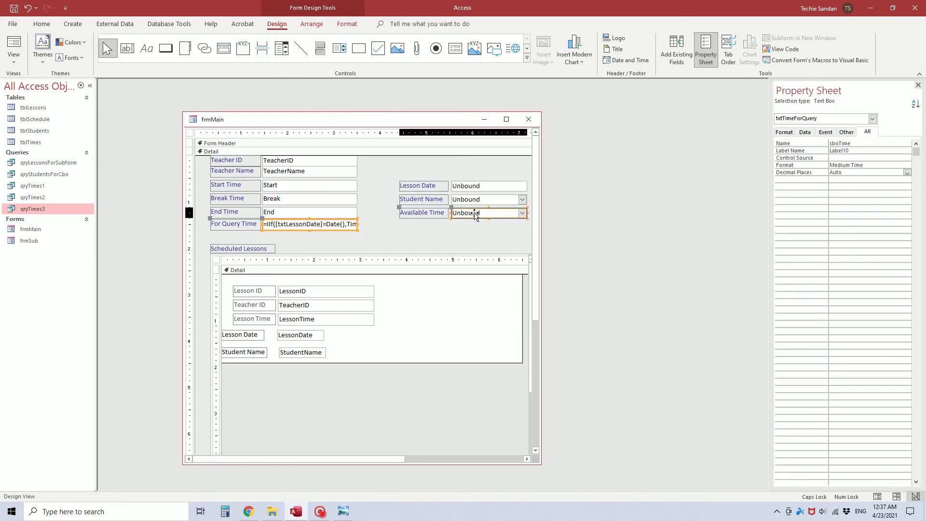
left_click(825, 133)
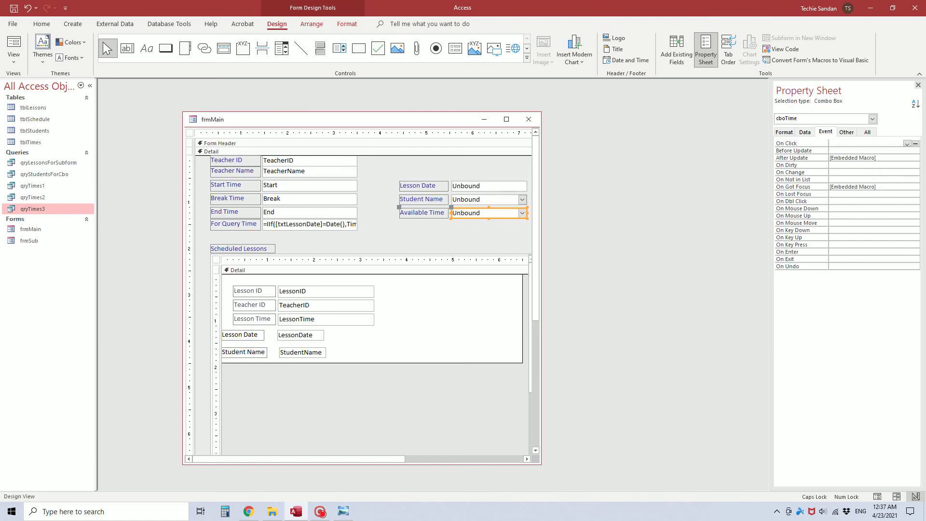
left_click(869, 186)
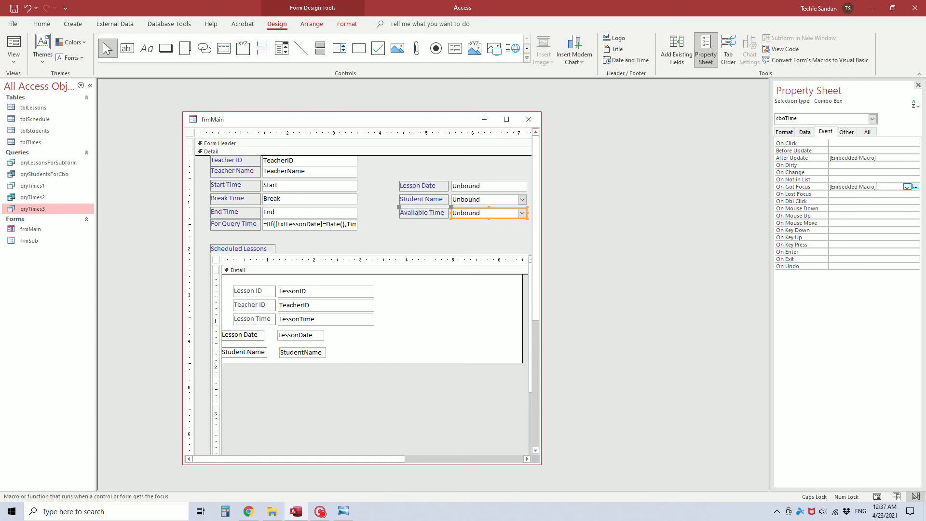
left_click(916, 187)
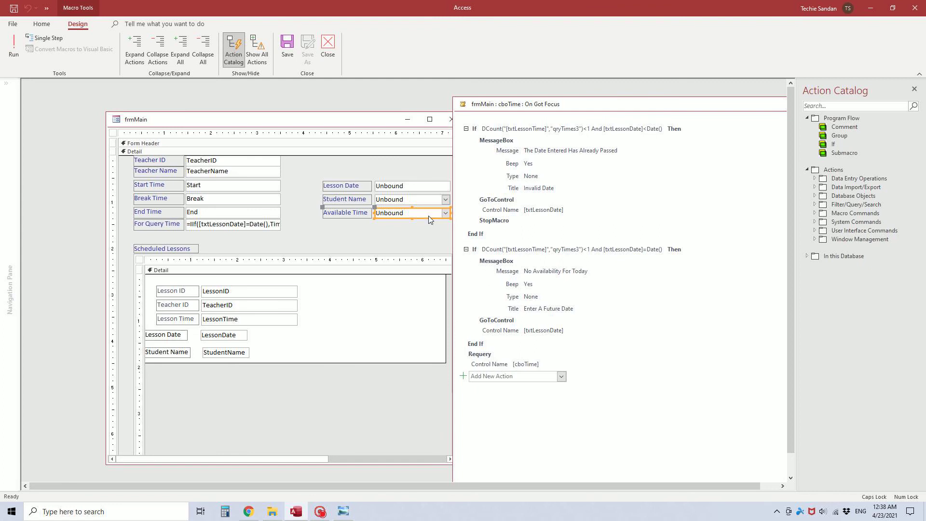
left_click_drag(758, 105, 371, 110)
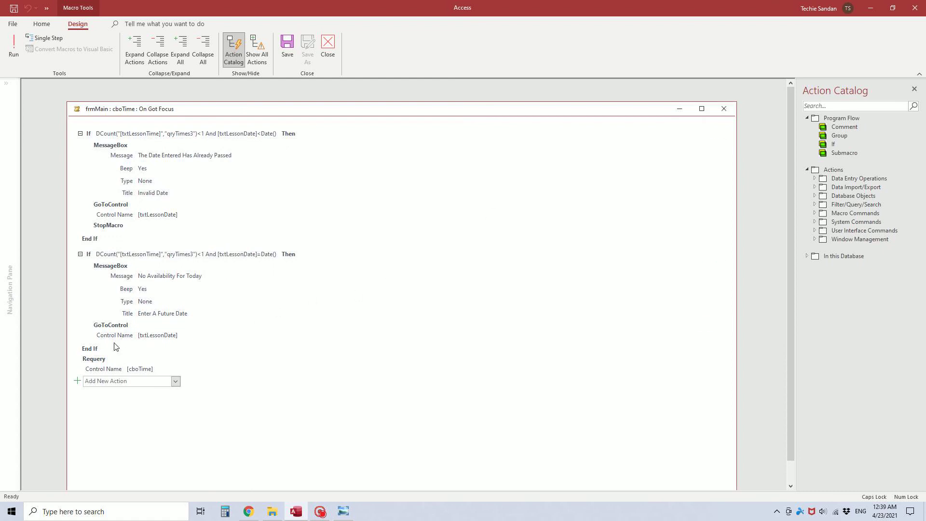
- Close the On Got Focus macro and return the main form to Form view
left_click(724, 109)
right_click(353, 119)
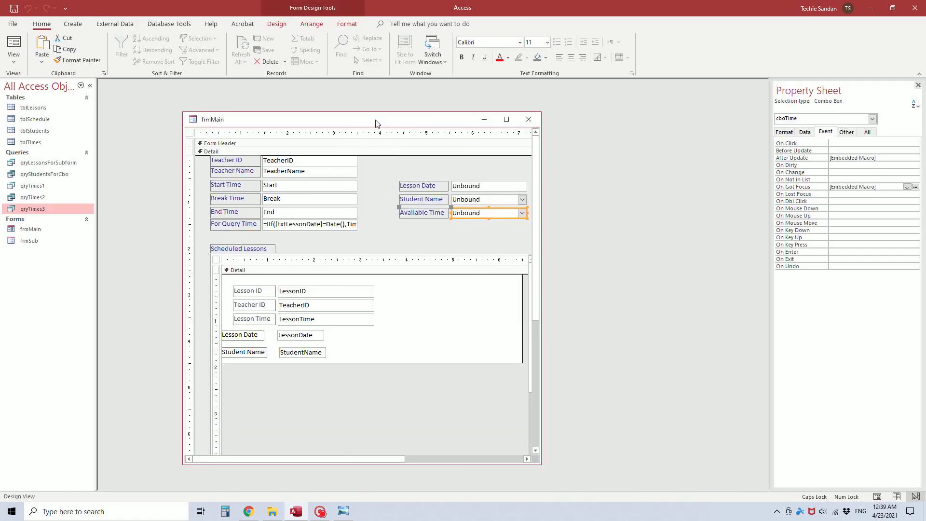
right_click(377, 120)
left_click(401, 170)
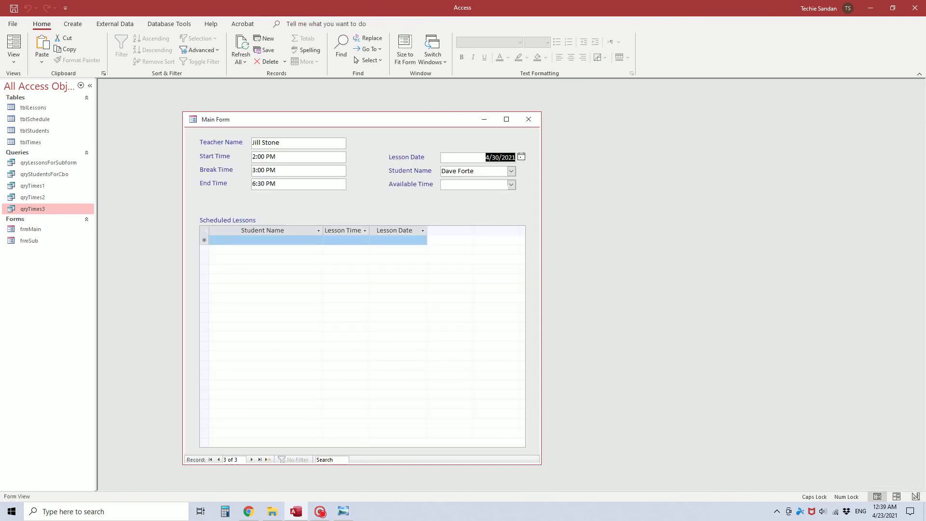
- Set the third teacher's End Time to 7:30 PM, listing the available times before and after the change
left_click(511, 185)
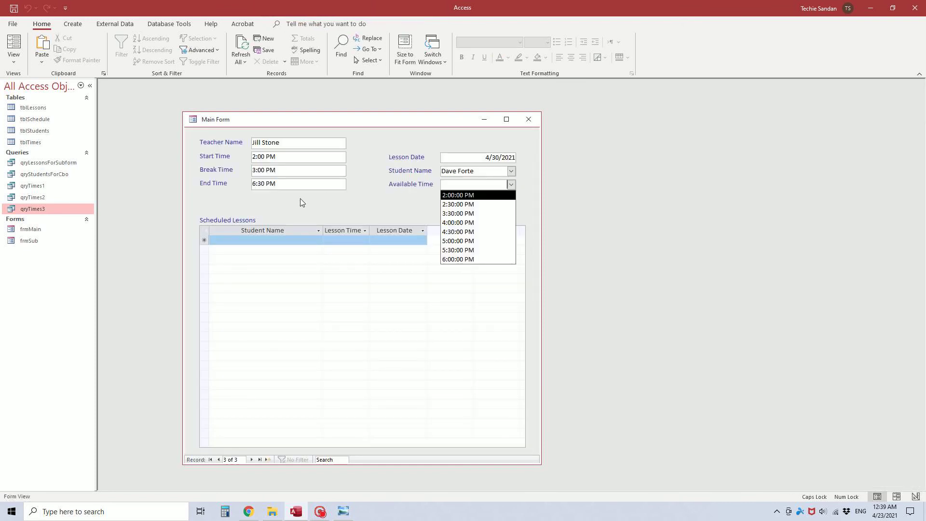
left_click(254, 184)
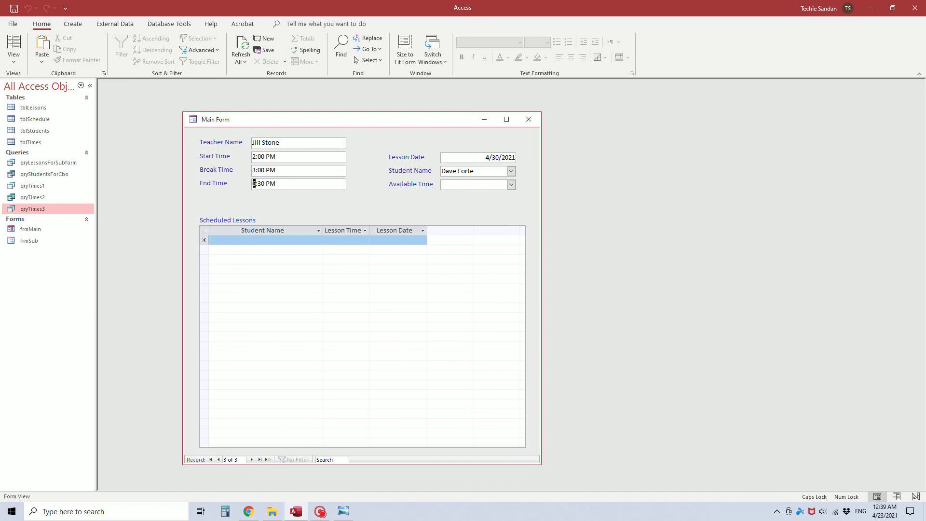
type("7")
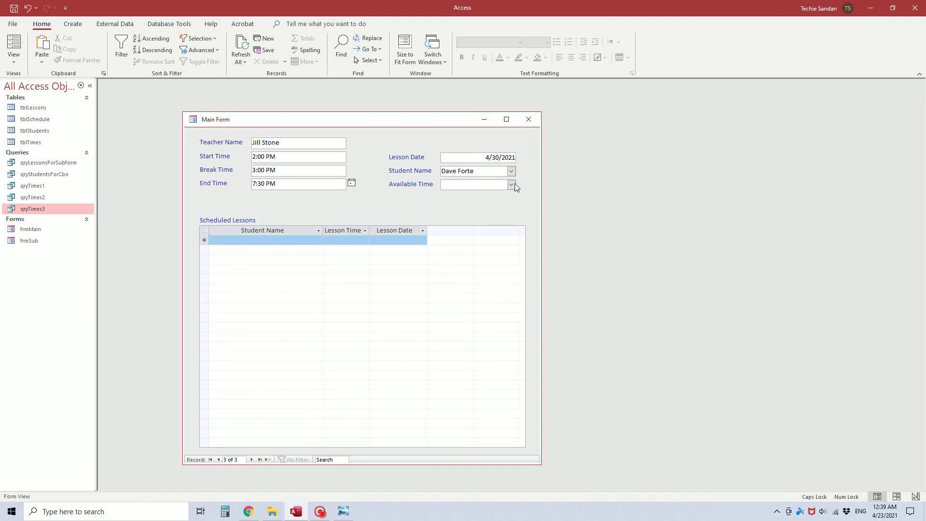
left_click(511, 185)
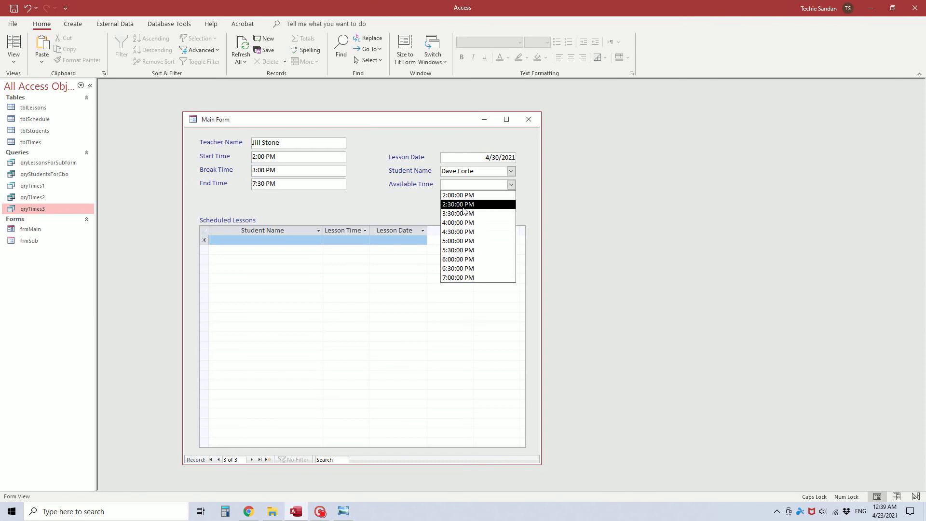
- Set the Lesson Date to the past date 4/12/2021 and try to list its available times
left_click(504, 157)
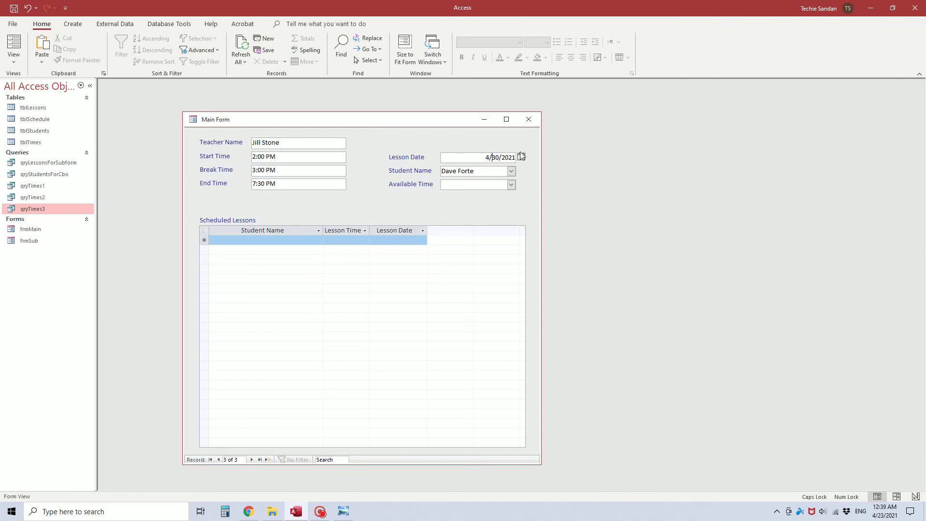
left_click(521, 158)
left_click(458, 199)
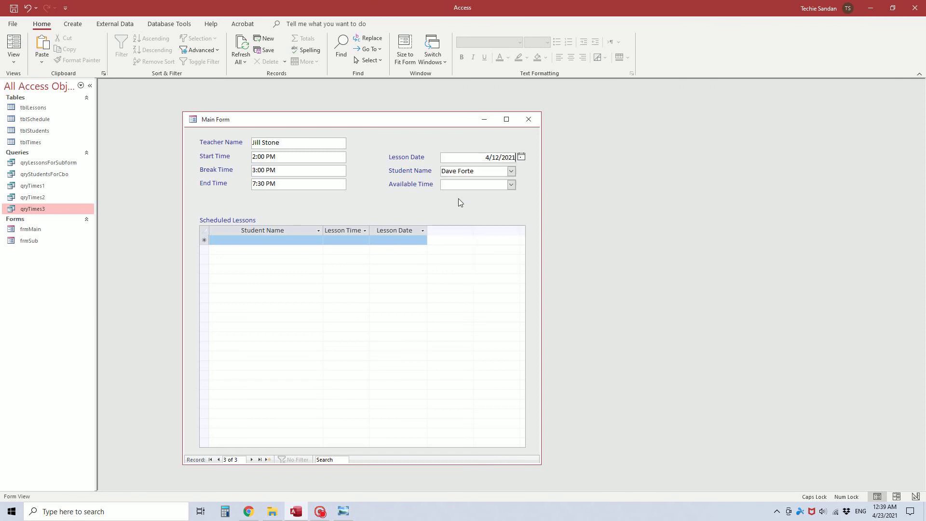
left_click(511, 185)
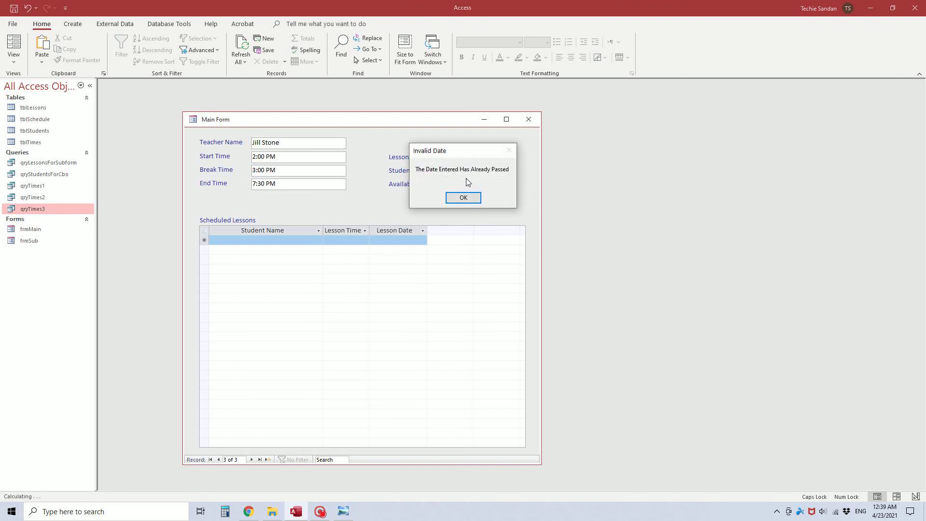
left_click(462, 198)
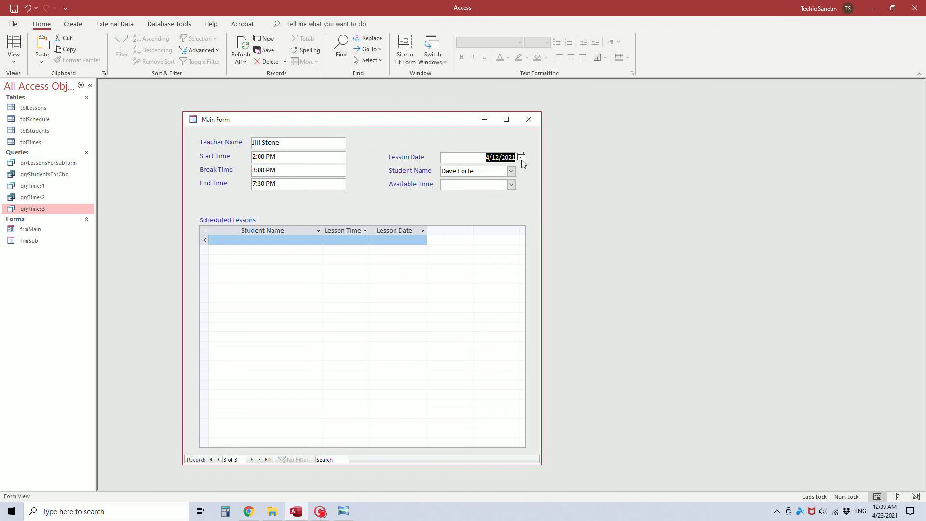
- Set the Lesson Date to 4/30/2021 and list the available times for that date
left_click(521, 157)
left_click(505, 214)
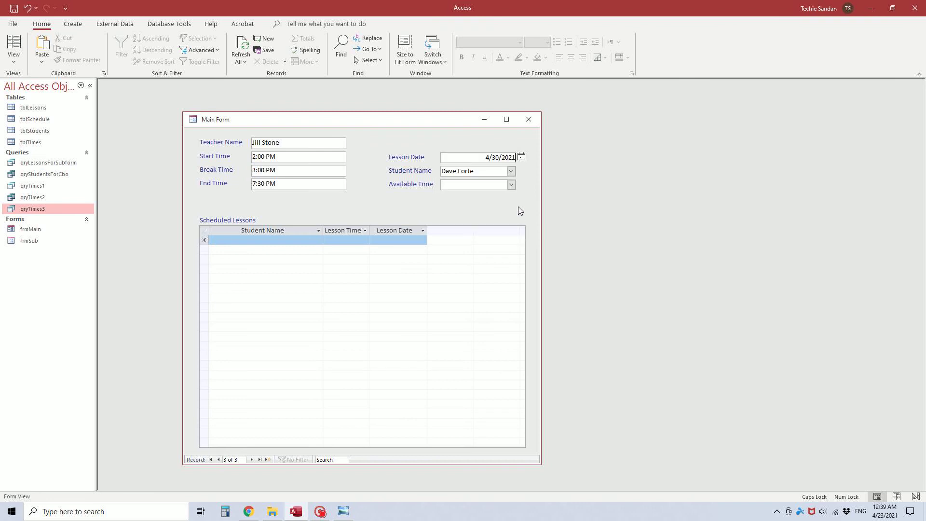
left_click(512, 185)
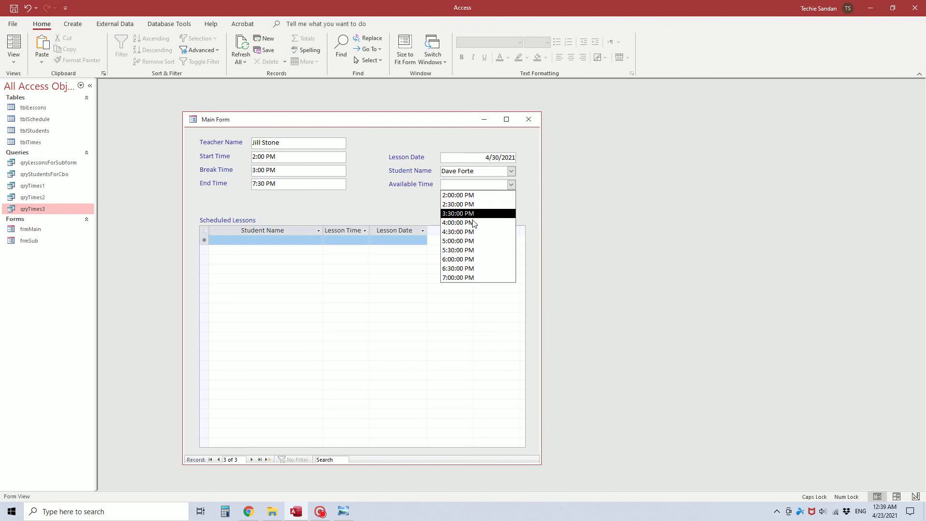
left_click(354, 123)
- Open the form in Design view and examine the embedded After Update macro of the cboTime combo box
right_click(354, 124)
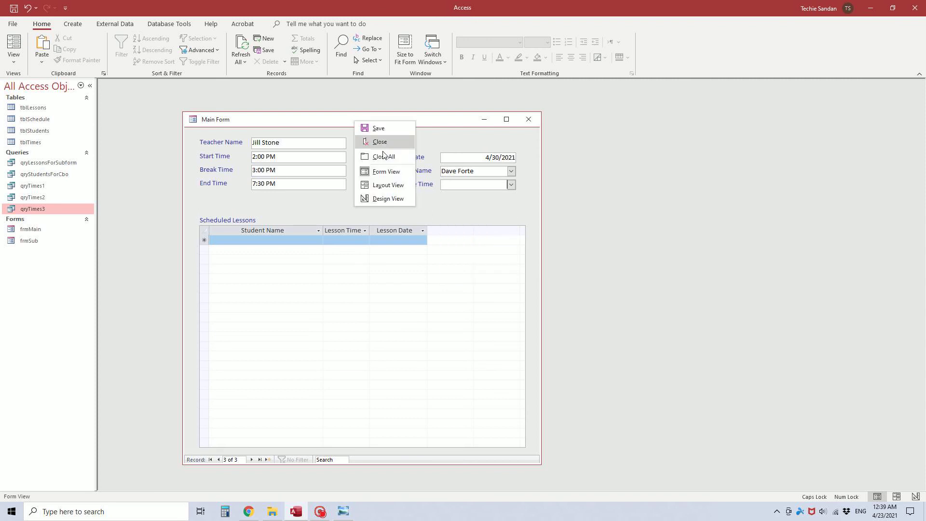
left_click(379, 197)
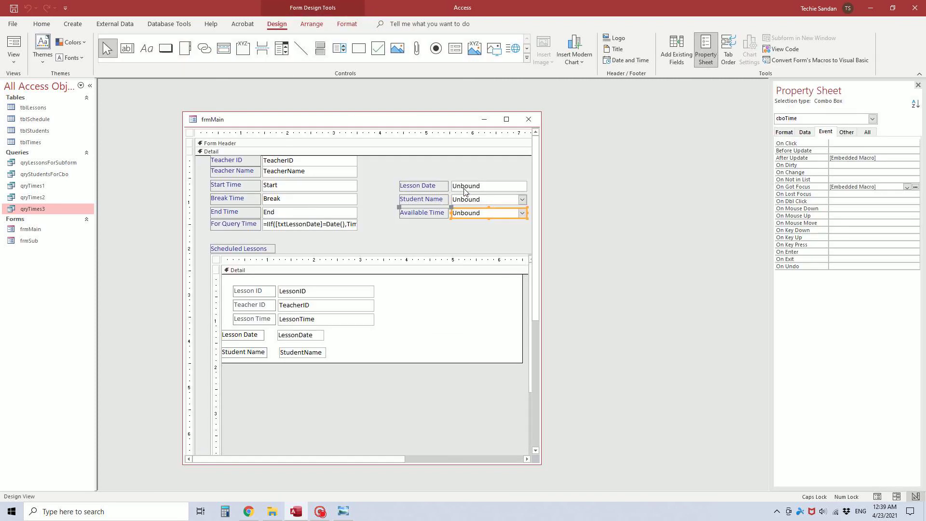
left_click(847, 188)
left_click(874, 157)
left_click(916, 158)
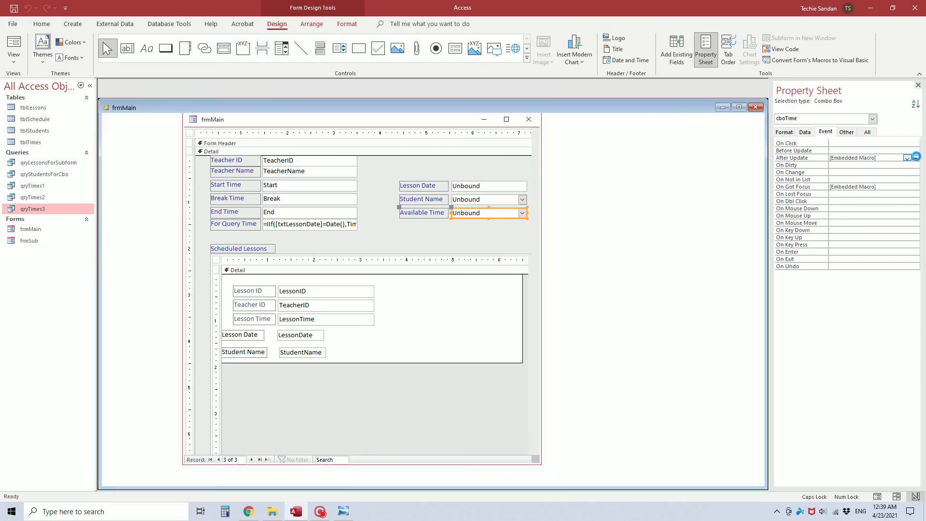
left_click_drag(279, 109, 322, 99)
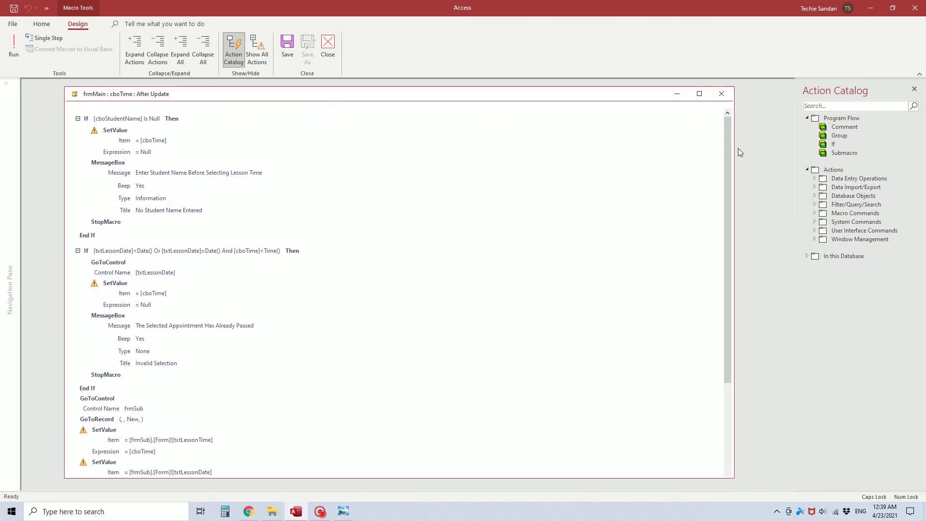
- Examine the rest of the cboTime After Update macro through its final SetValue actions and close the macro
left_click_drag(728, 151, 719, 131)
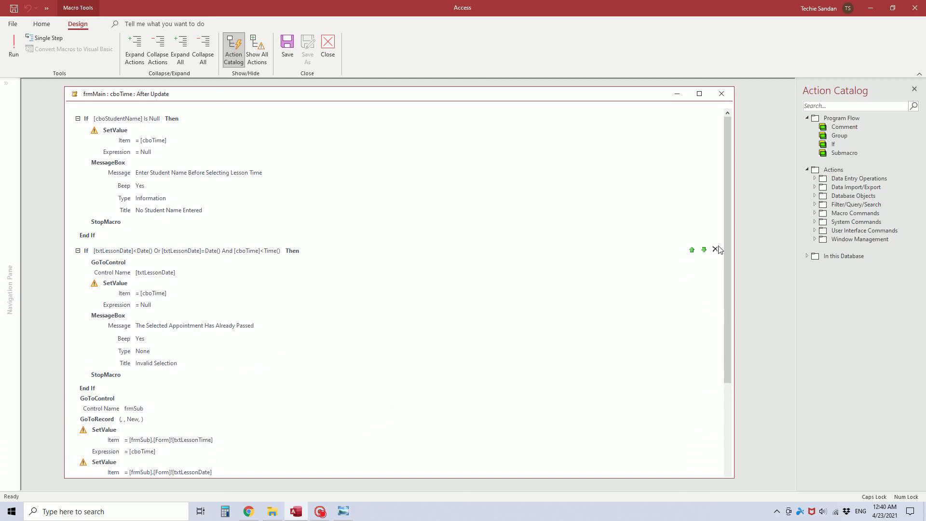
left_click_drag(728, 219, 723, 346)
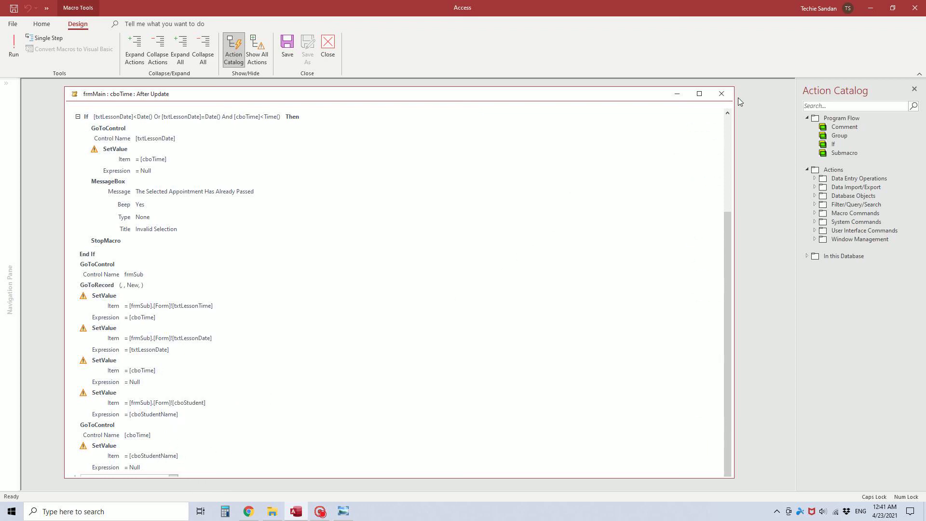
left_click(722, 94)
- In Form view, book the selected student's lesson at 5:00 PM on 4/30/2021 and list the available times again
right_click(418, 119)
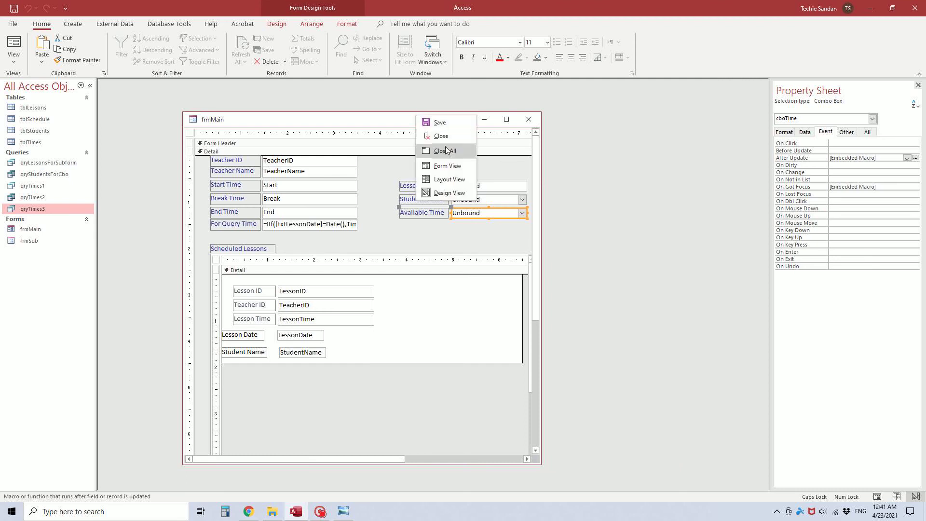
left_click(446, 165)
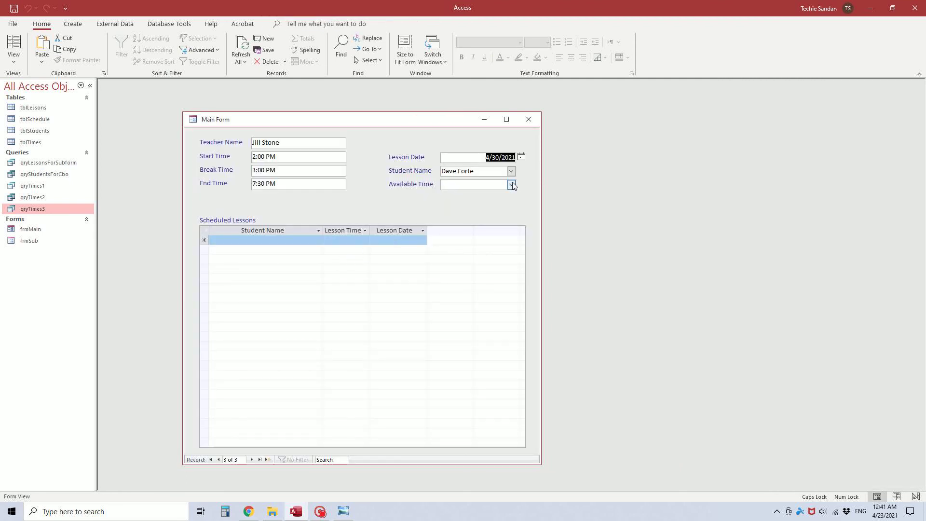
left_click(513, 185)
left_click(467, 245)
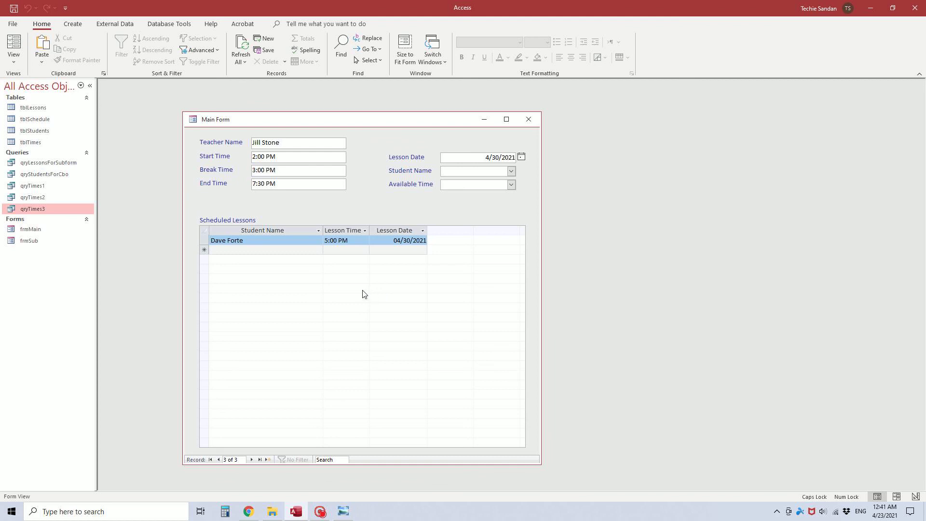
left_click(512, 184)
left_click(512, 185)
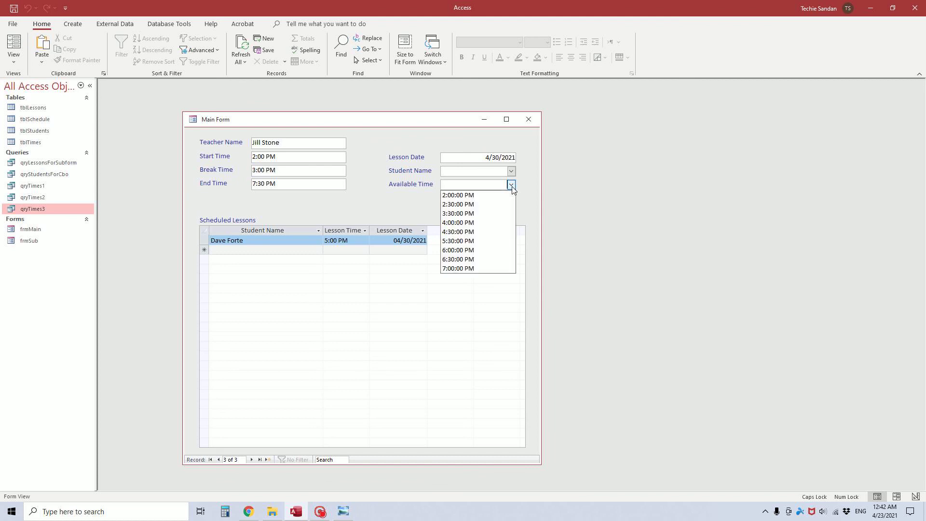